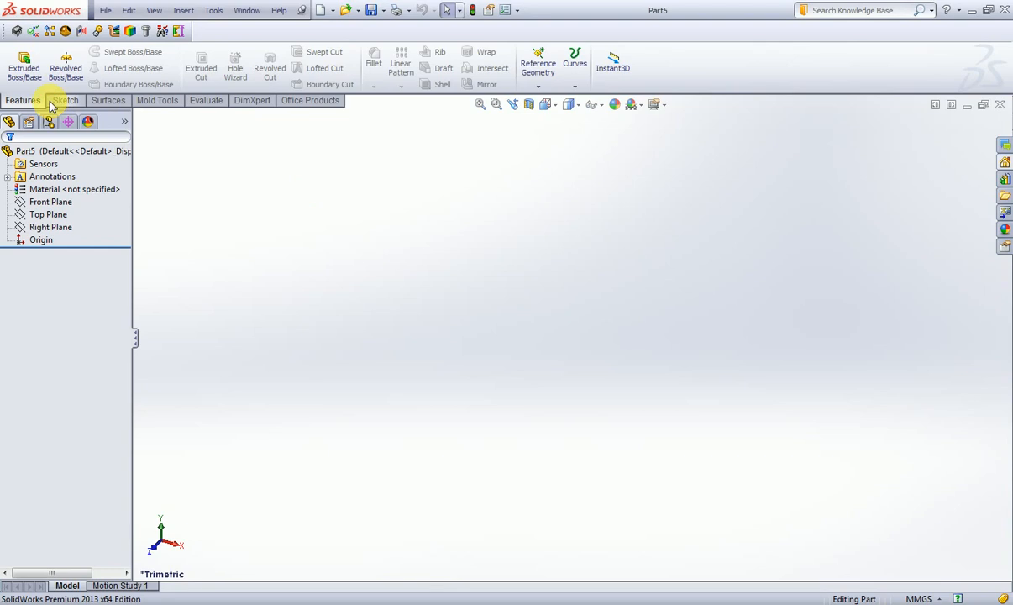
Start a new sketch on the Right Plane.
left_click(53, 104)
left_click(18, 63)
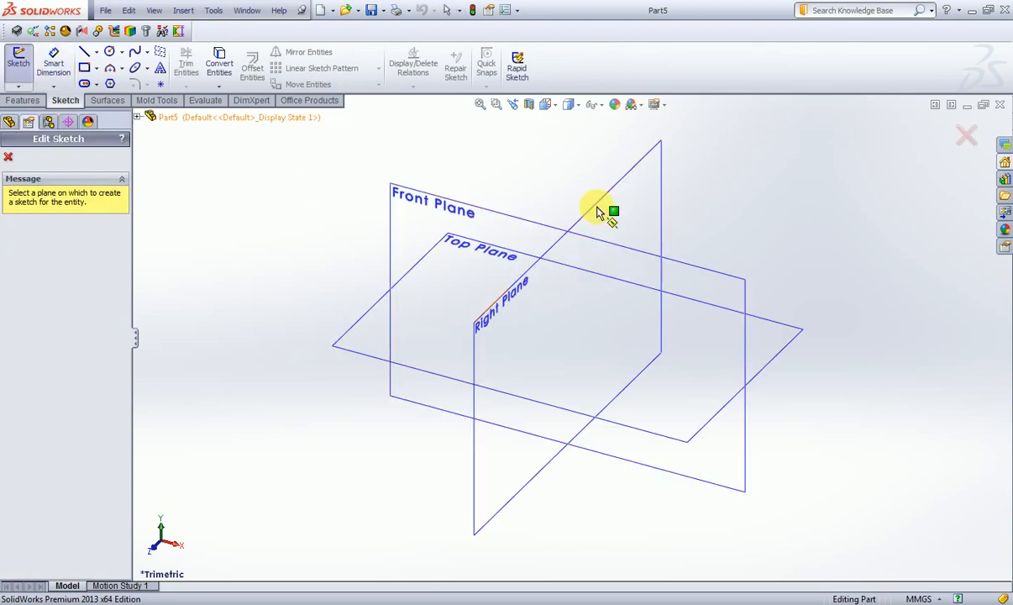
left_click(598, 212)
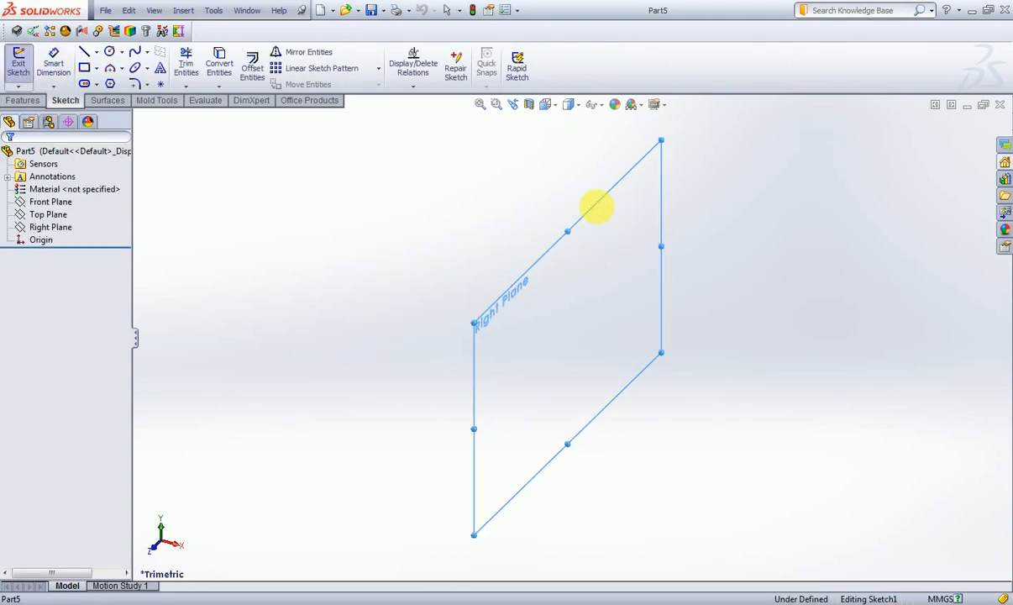
Sketch connected lines from the origin: a horizontal base about 40 mm long, a riser about 10 mm high, a short outward step and a tall vertical.
left_click(84, 53)
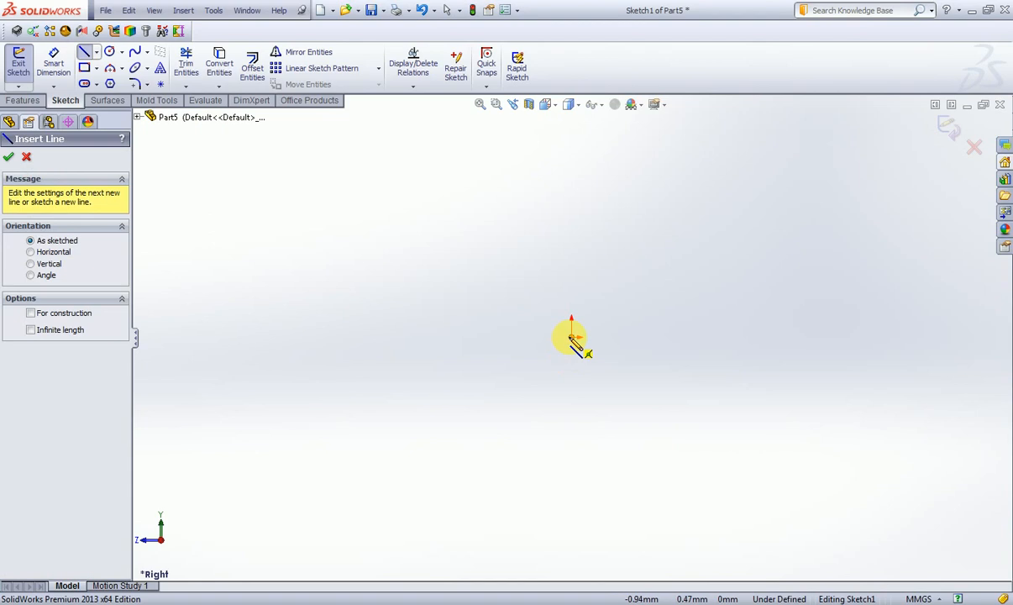
left_click(588, 339)
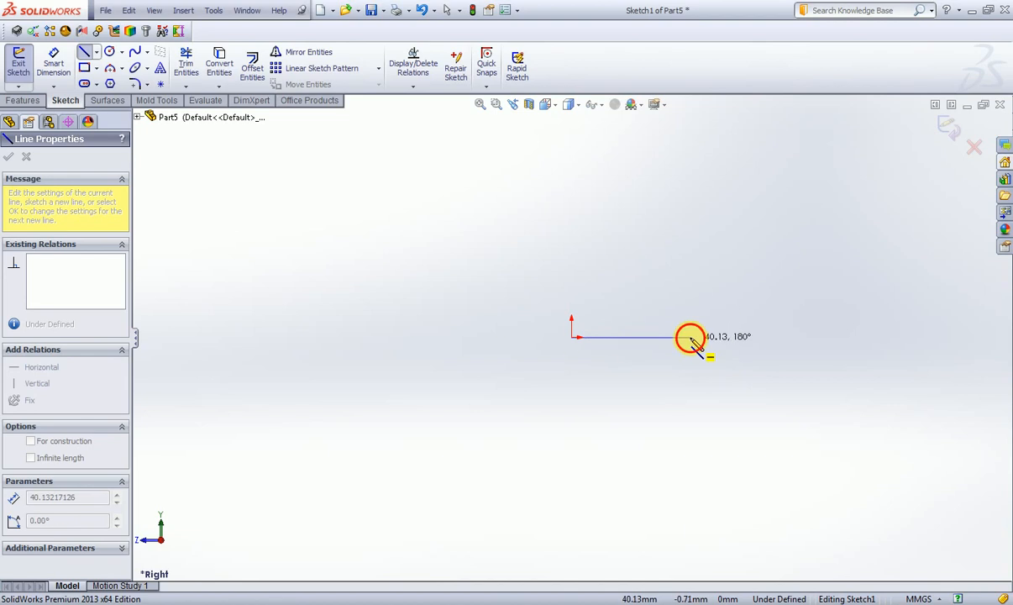
left_click(691, 336)
left_click(691, 308)
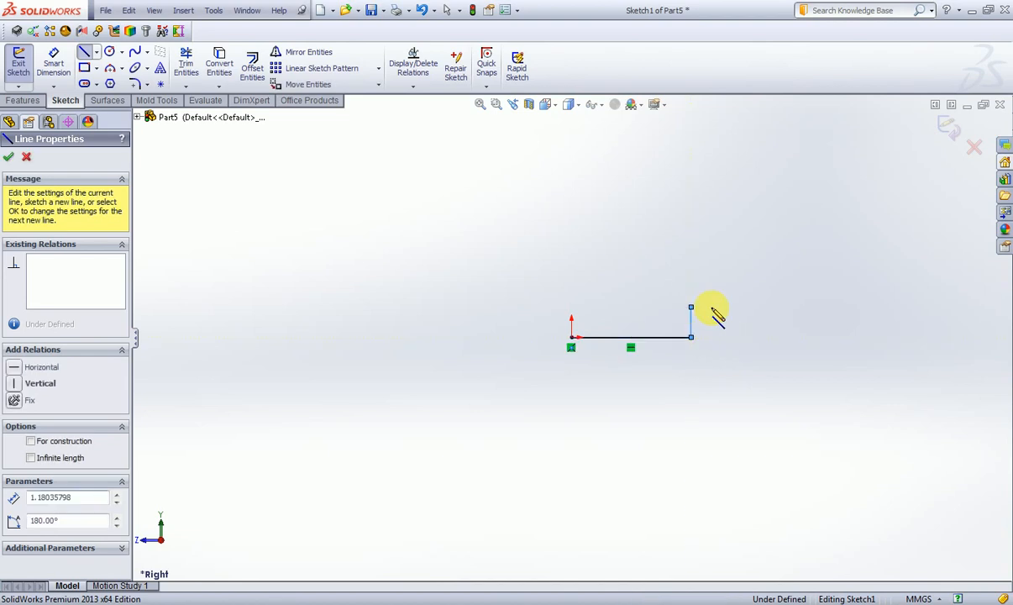
left_click(713, 307)
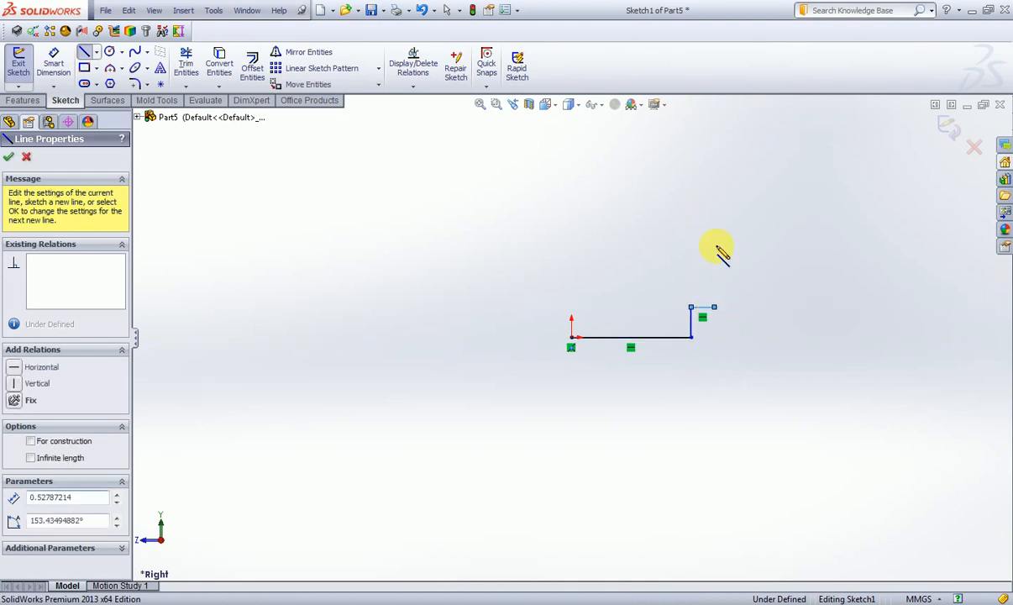
left_click(714, 185)
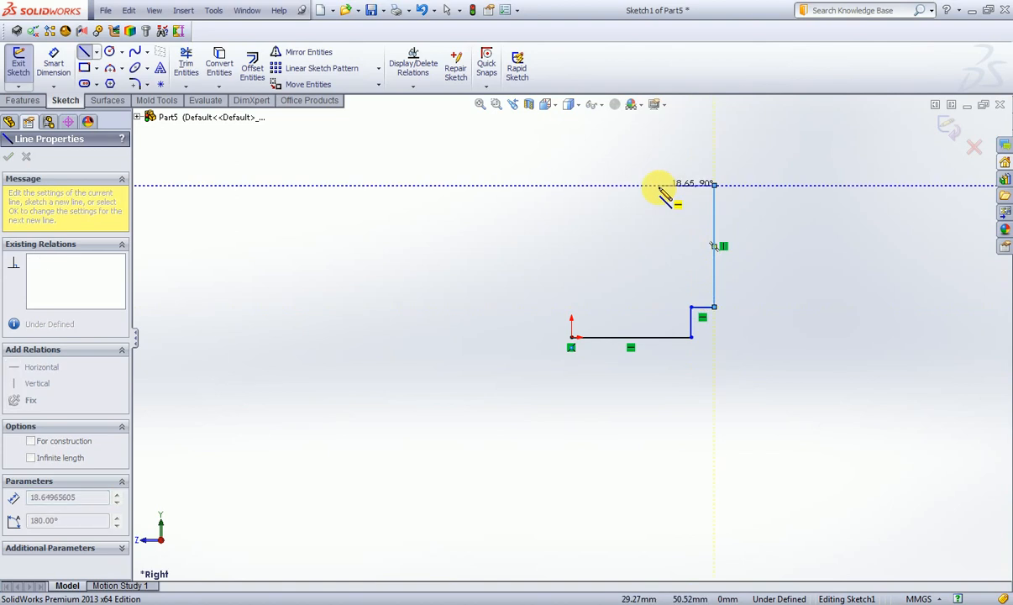
Close the stepped profile with the tall wall's top and inner edge, a horizontal ledge, and a short upright about 22 mm high at the origin.
left_click(659, 185)
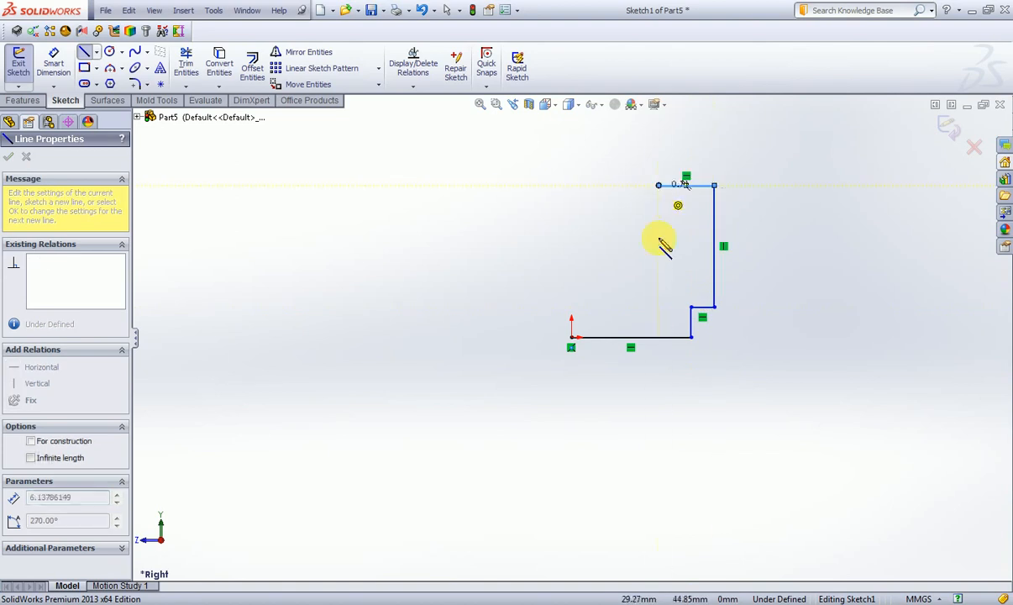
left_click(659, 318)
left_click(585, 317)
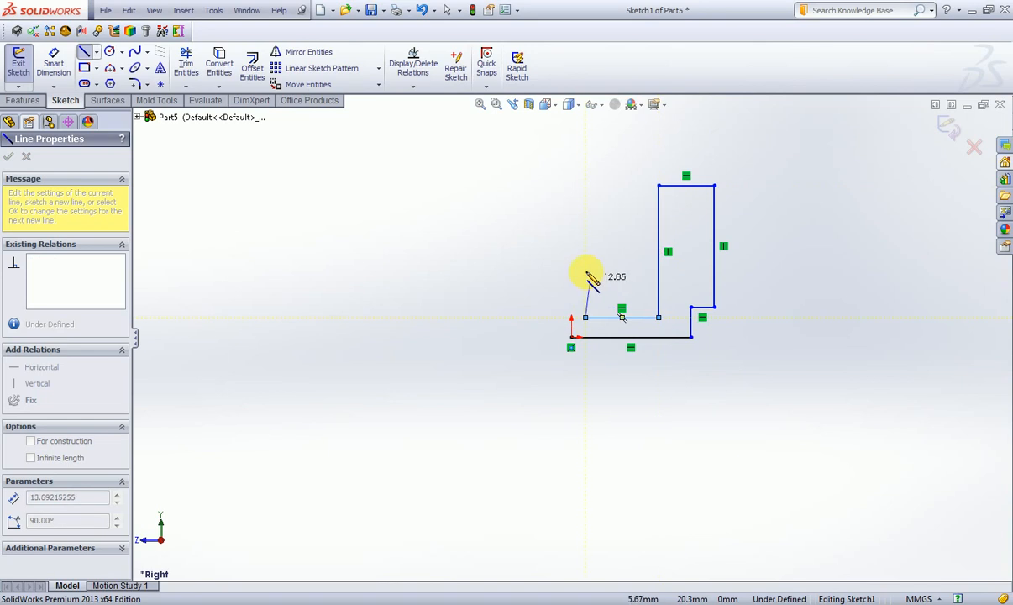
left_click(586, 270)
left_click(572, 270)
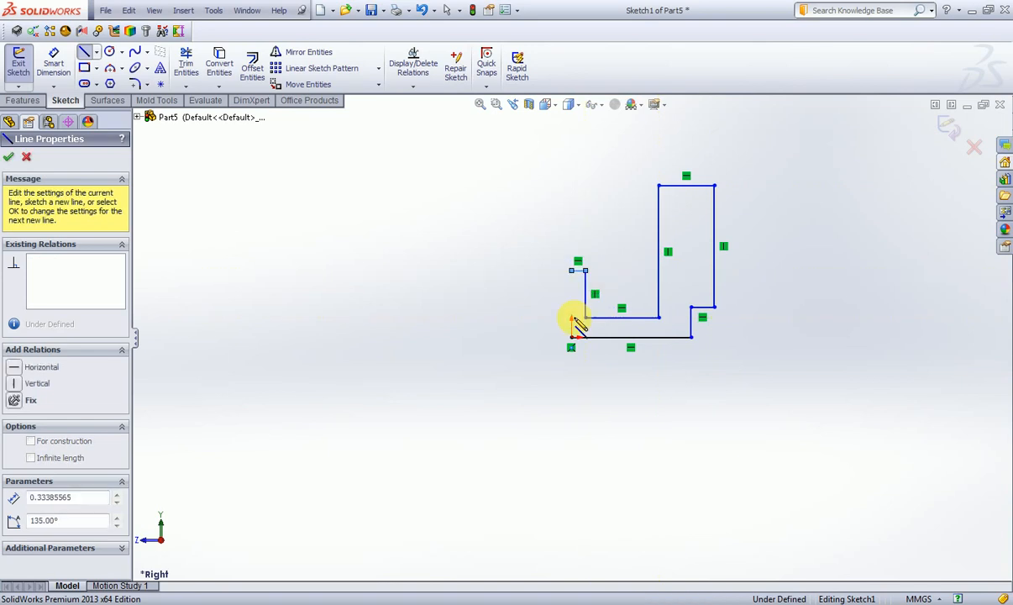
left_click(571, 339)
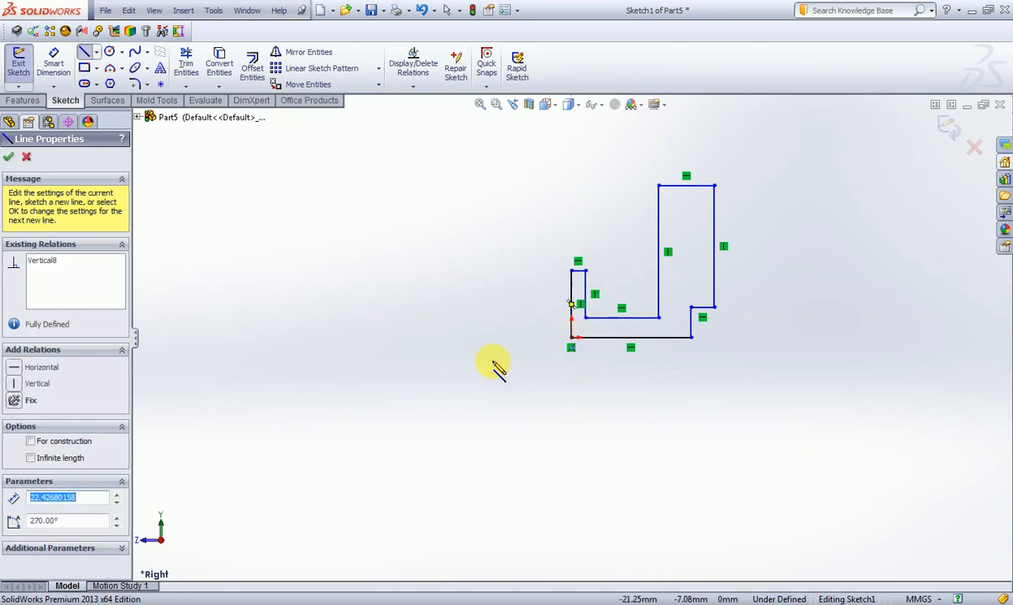
right_click(488, 362)
left_click(522, 269)
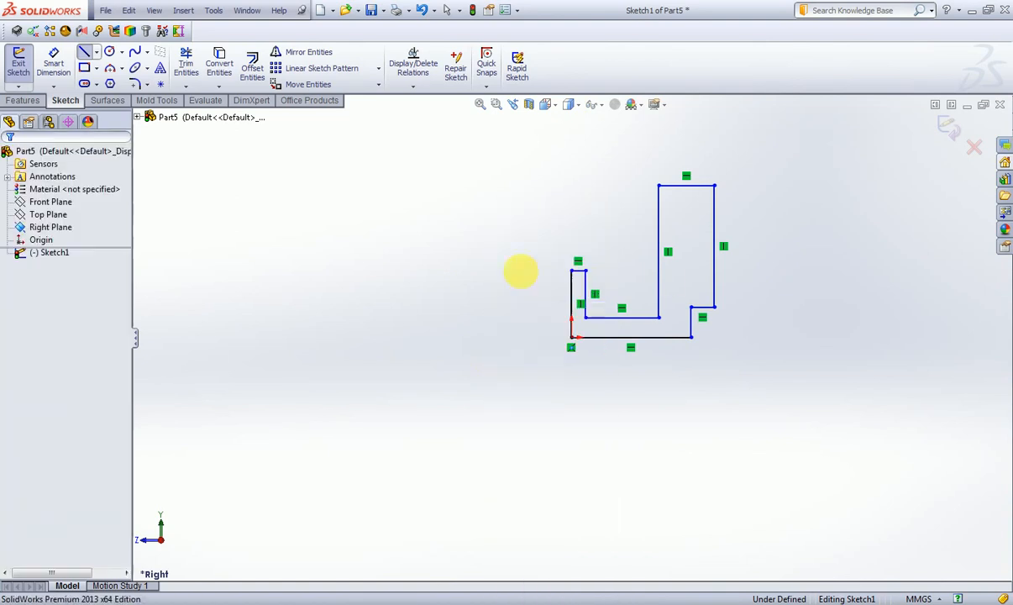
Dimension the width of the short upright at the origin as 10 mm.
scroll(639, 254, "down", 1)
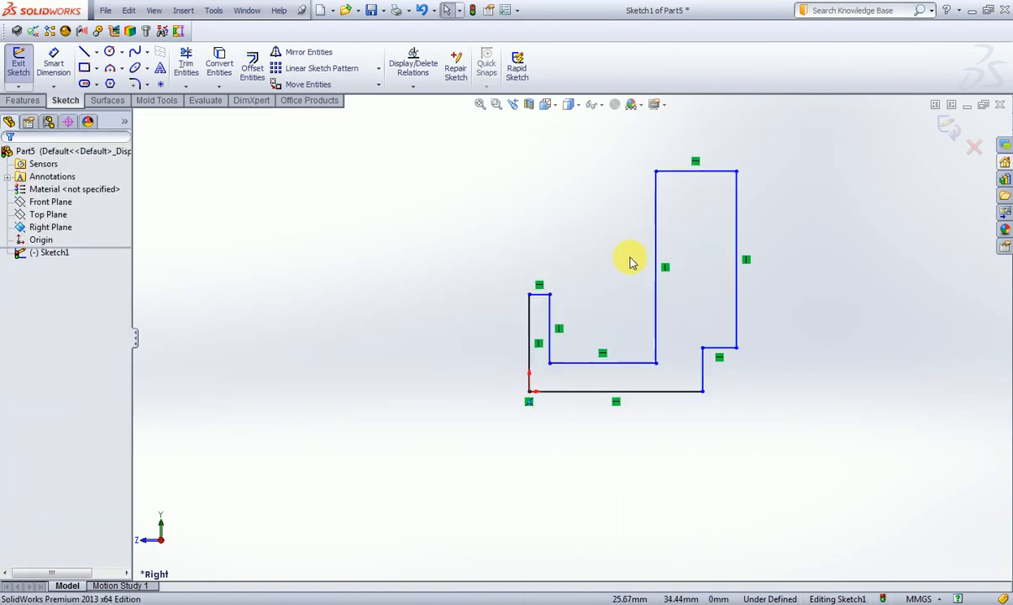
left_click(53, 63)
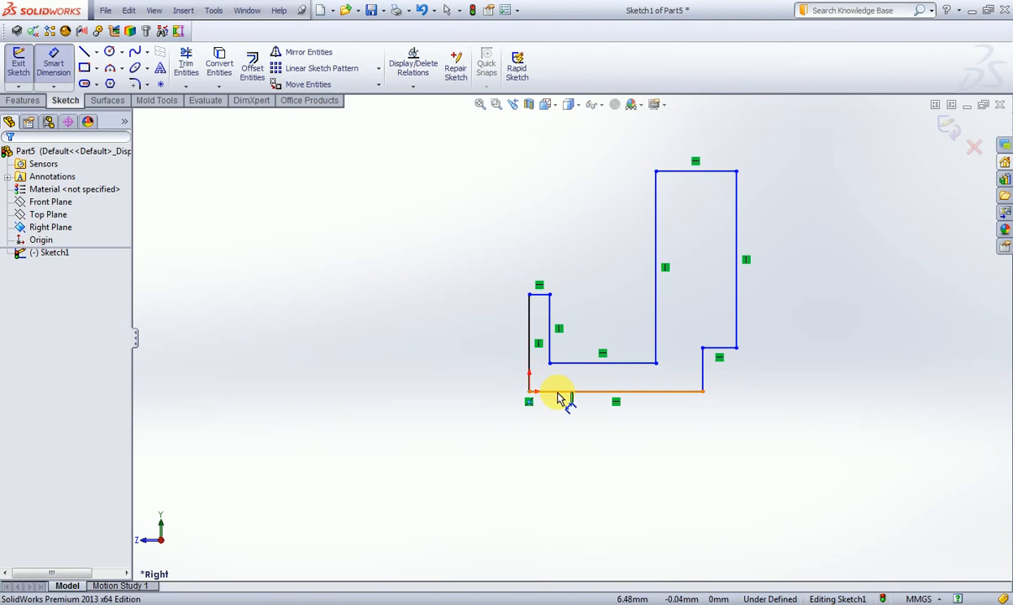
left_click(550, 351)
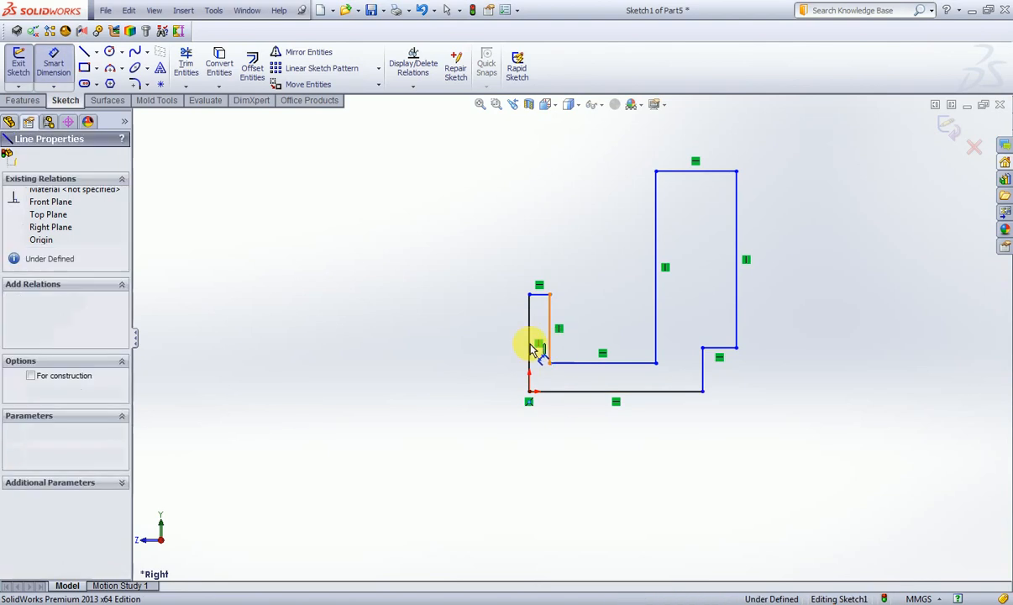
left_click(529, 344)
left_click(496, 447)
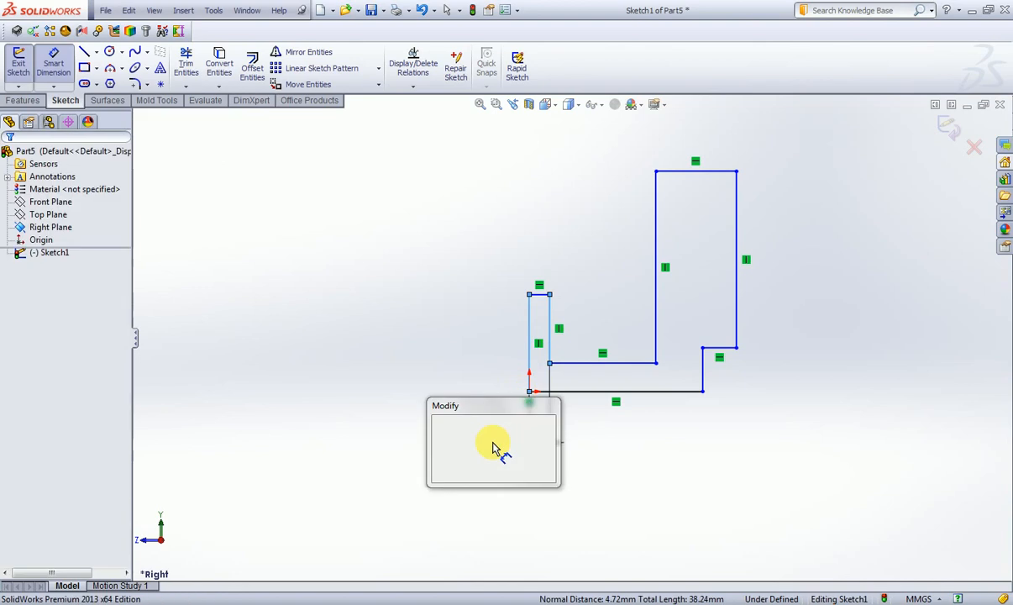
type("10")
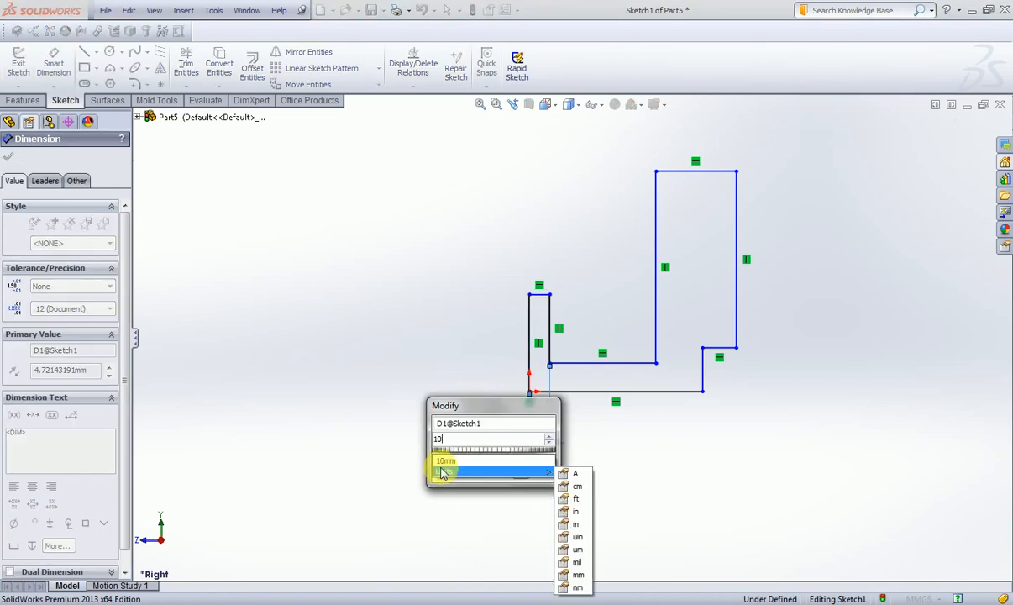
left_click(445, 461)
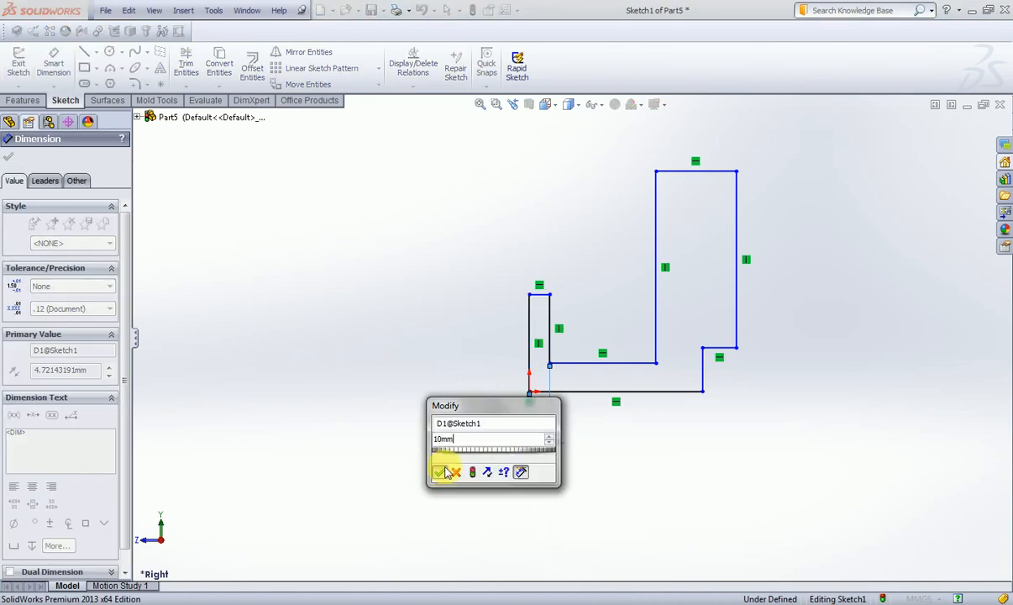
left_click(441, 473)
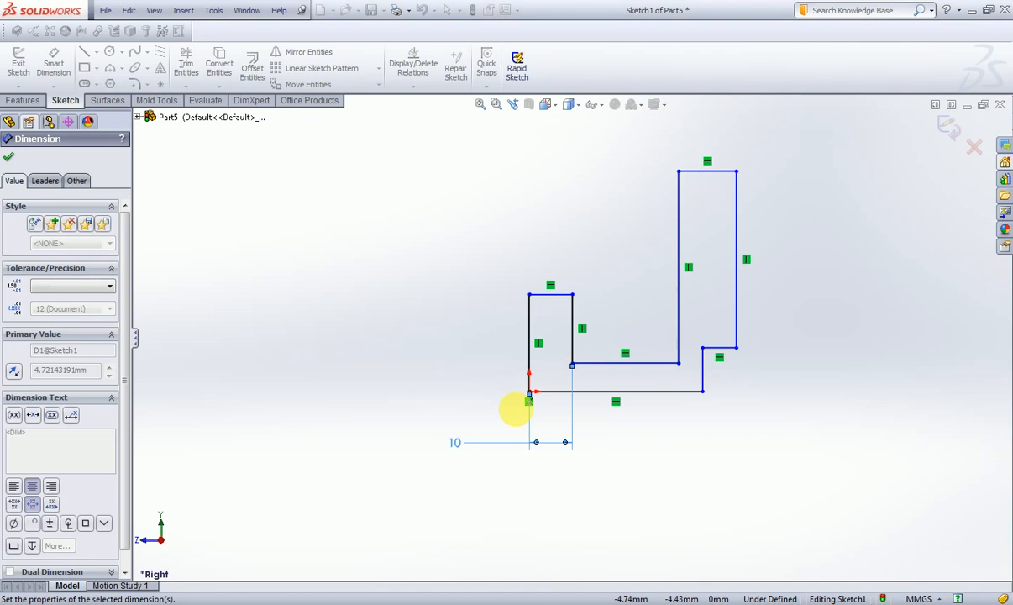
Dimension the distance from the short upright's inner edge to the step's riser as 29 mm, and the riser's height as 14 mm.
left_click(572, 353)
left_click(700, 374)
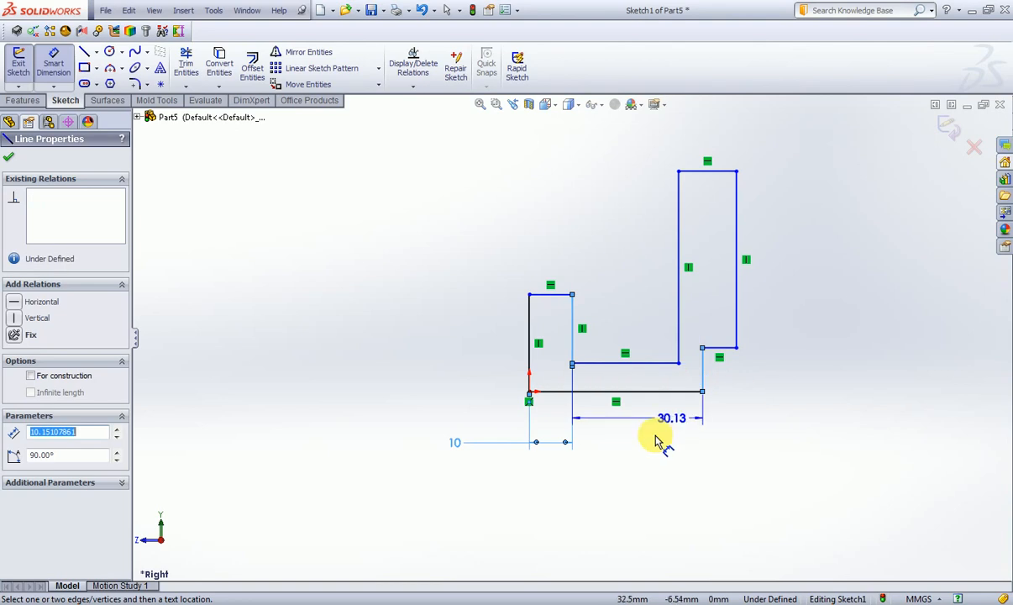
left_click(654, 445)
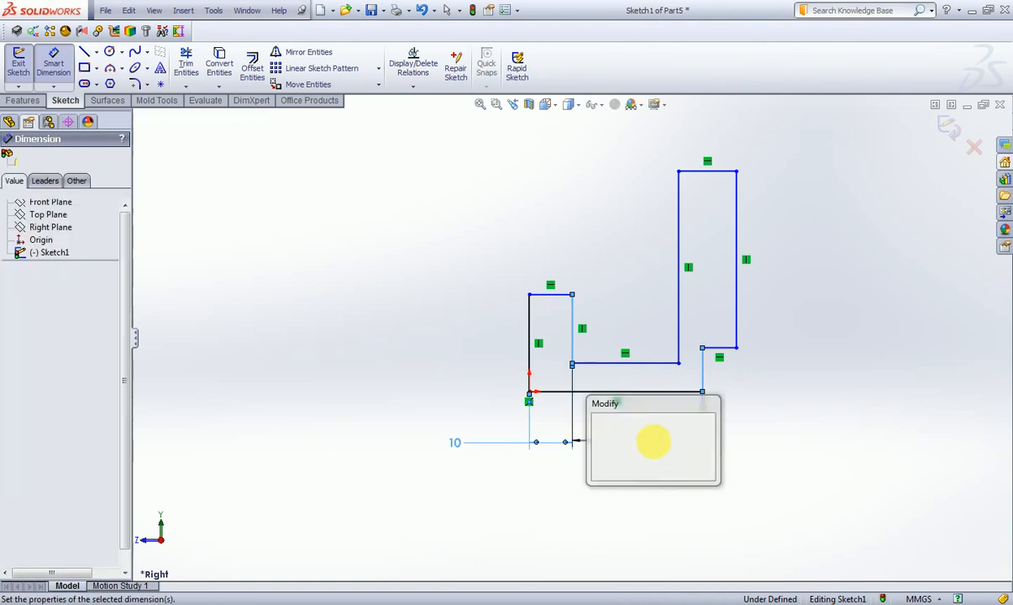
key("Return")
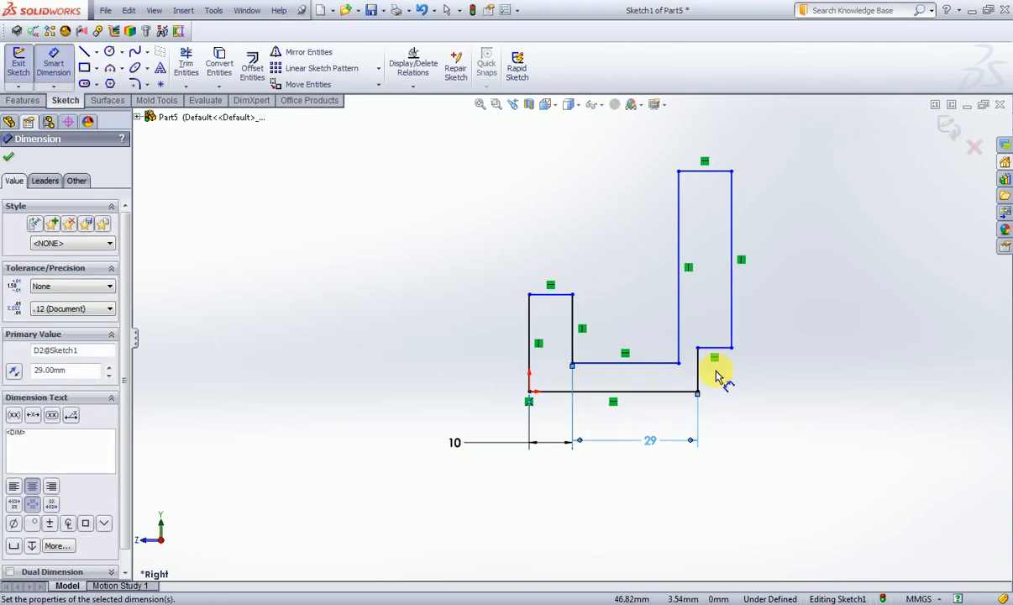
left_click(701, 373)
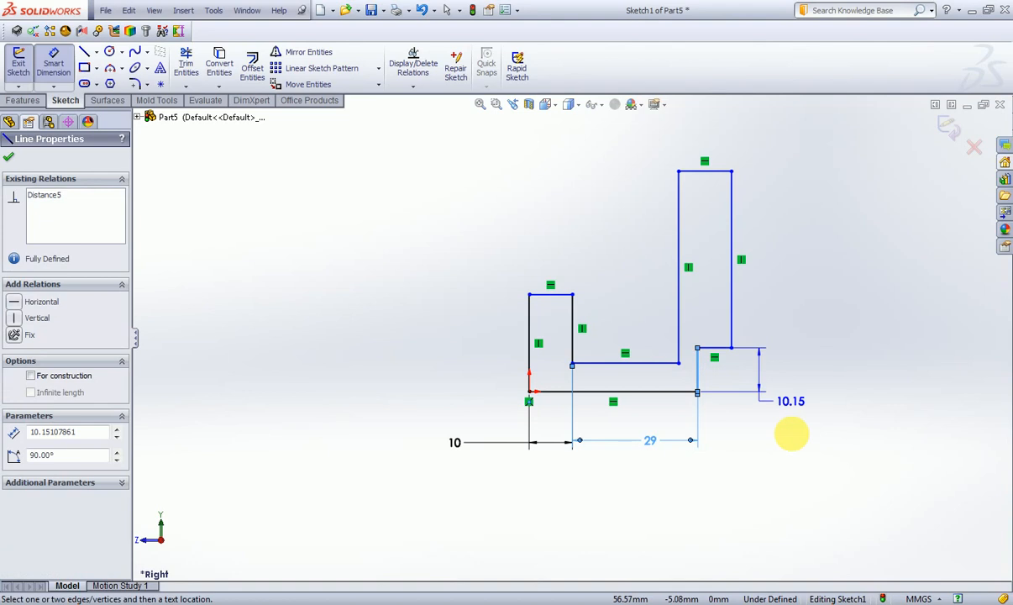
left_click(793, 437)
key("Return")
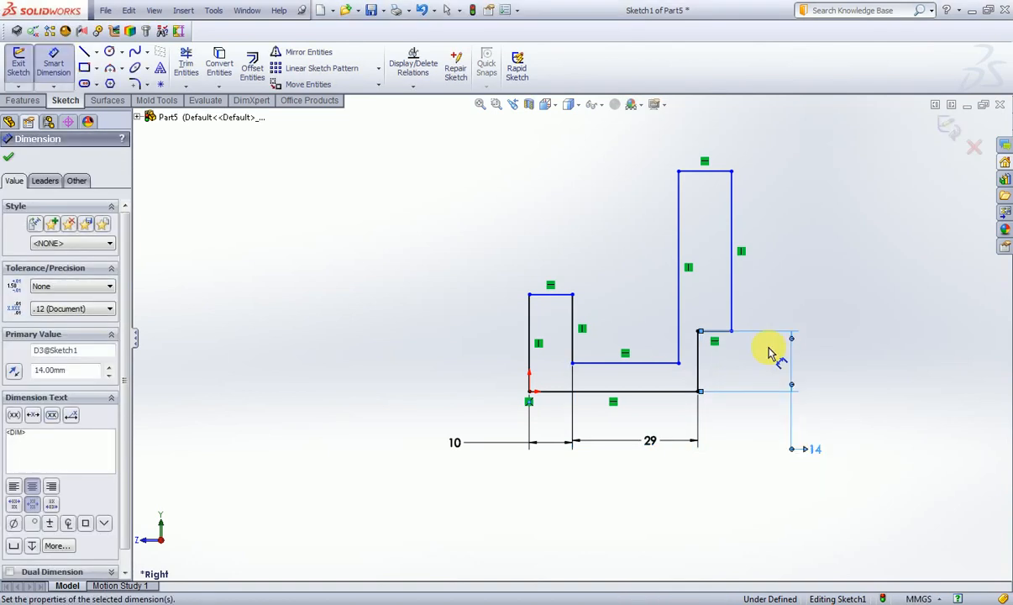
Dimension the overall height from the base line to the tall wall's top edge as 64 mm.
left_click(704, 172)
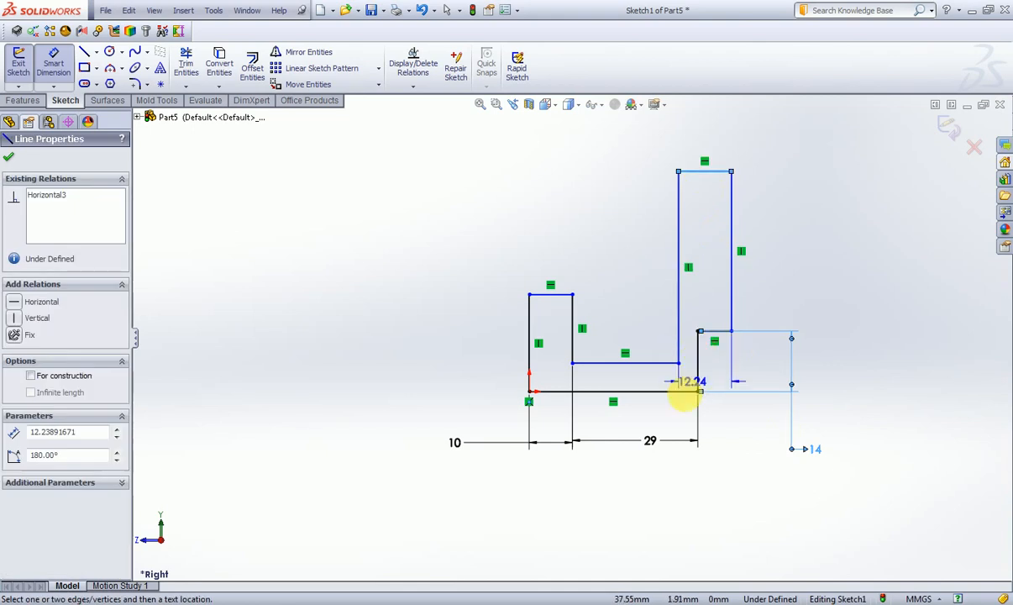
left_click(679, 390)
left_click(831, 319)
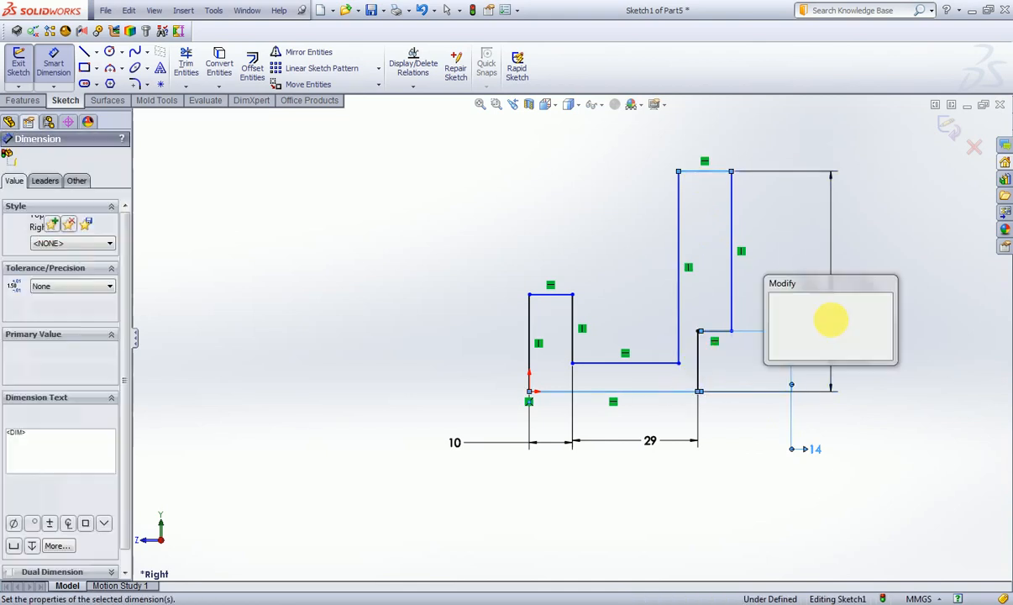
type("64")
key("Return")
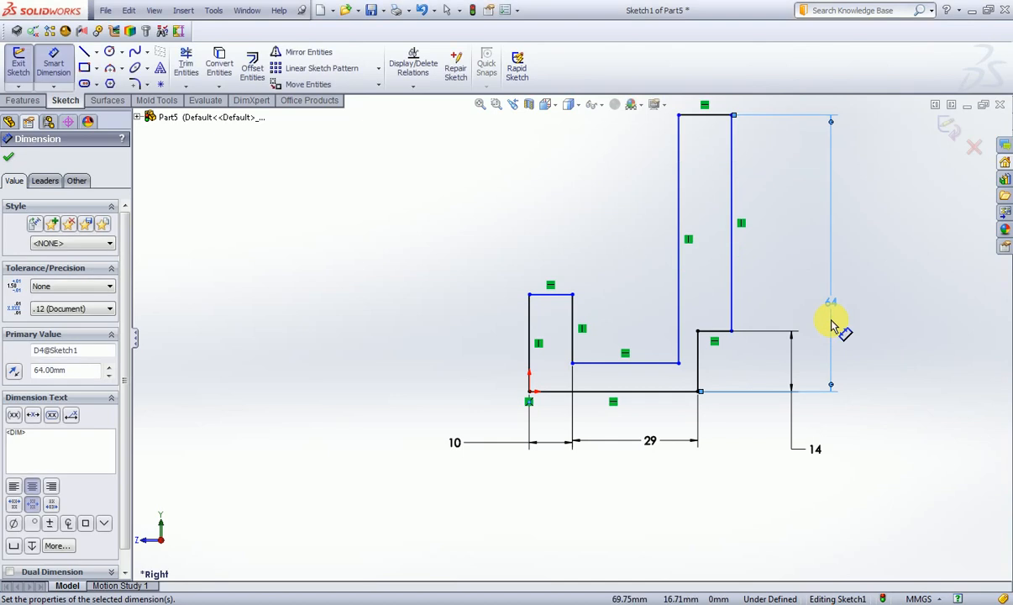
Dimension the width of the tall wall's top edge as 18 mm.
scroll(530, 375, "up", 1)
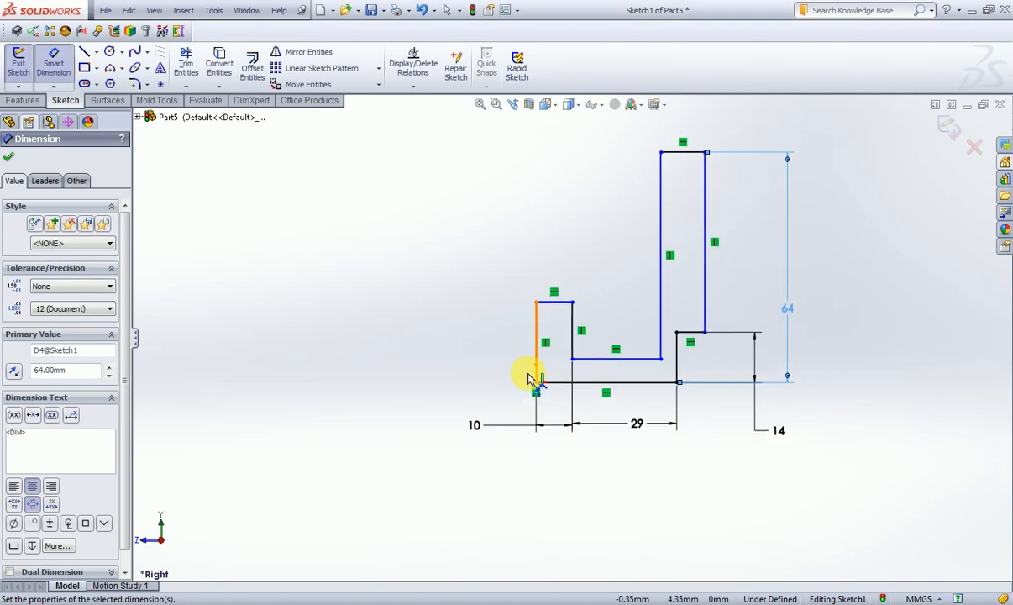
left_click(682, 152)
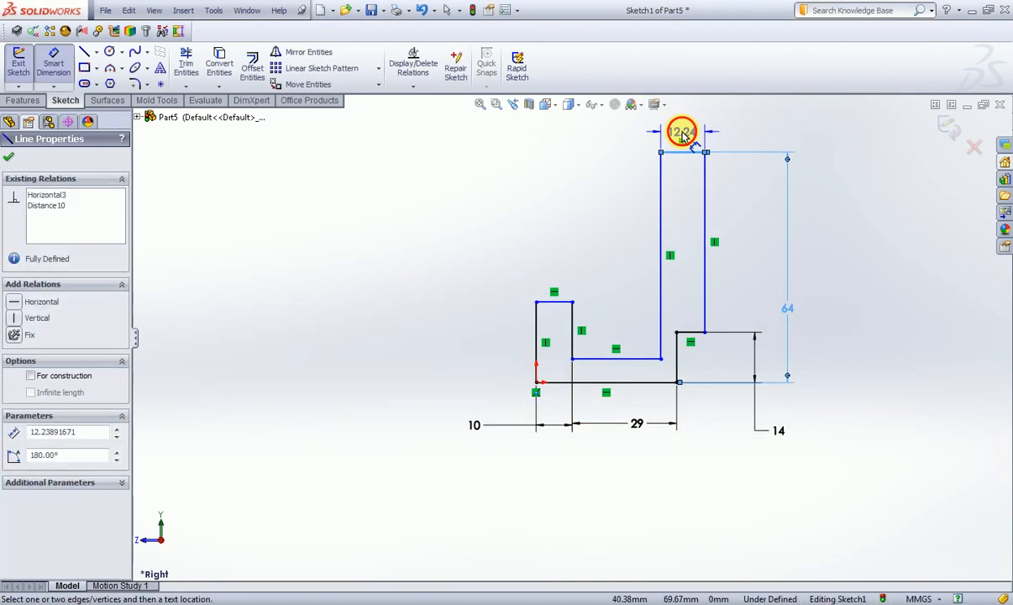
left_click(685, 133)
type("18")
key("Return")
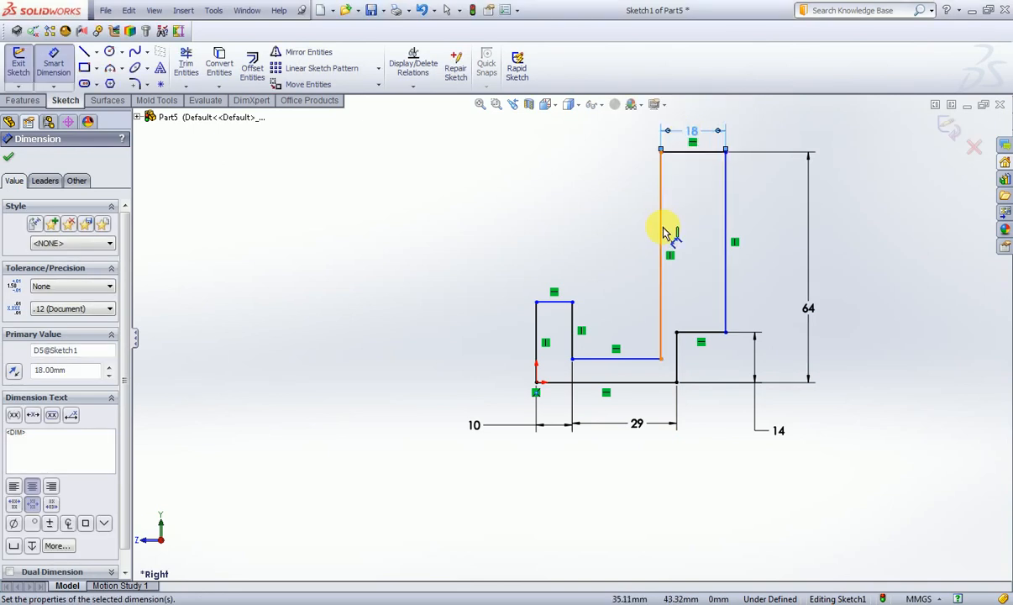
Dimension the height of the short upright's outer edge at the origin as 25 mm.
left_click(536, 331)
left_click(437, 336)
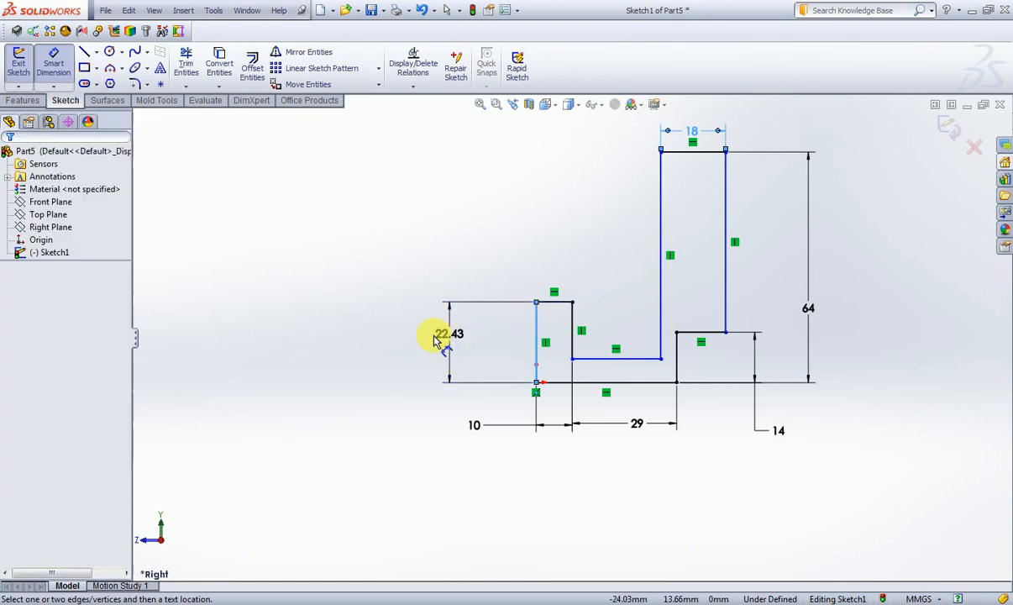
type("25")
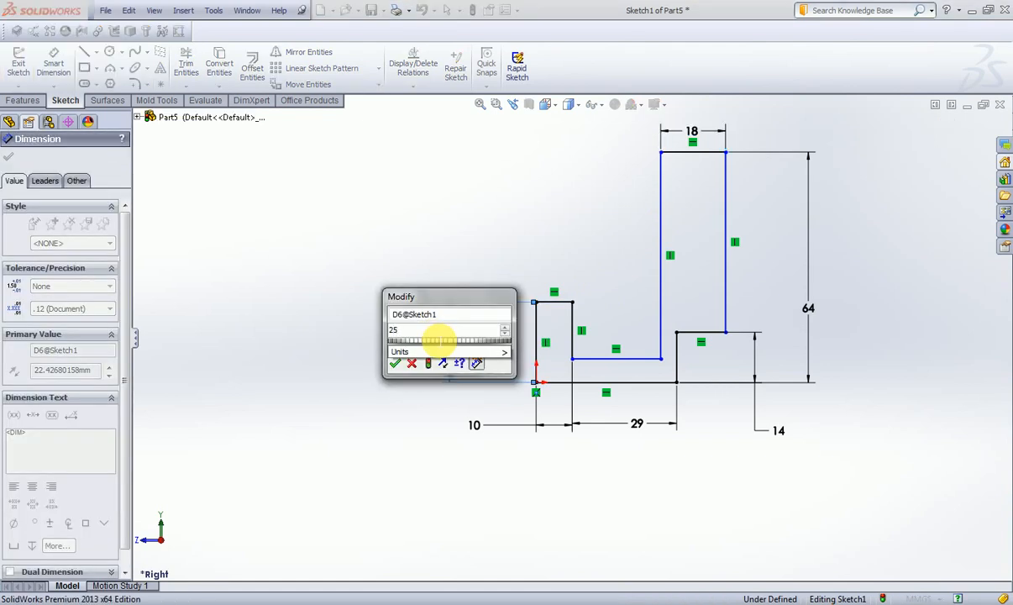
key("Return")
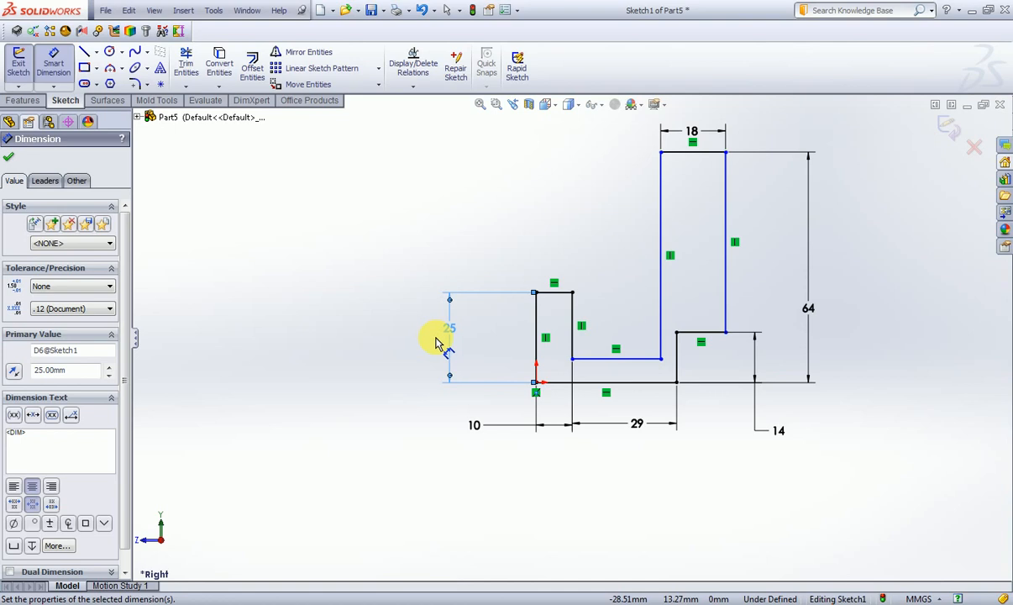
Dimension the height from the base line to the recess floor between the two uprights as 10 mm.
left_click(592, 383)
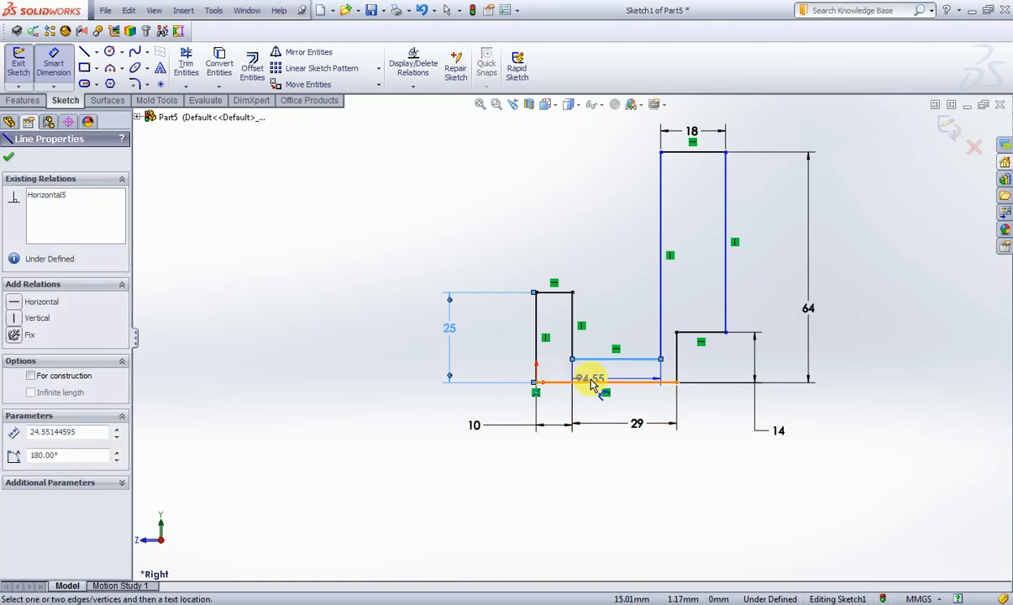
left_click(591, 381)
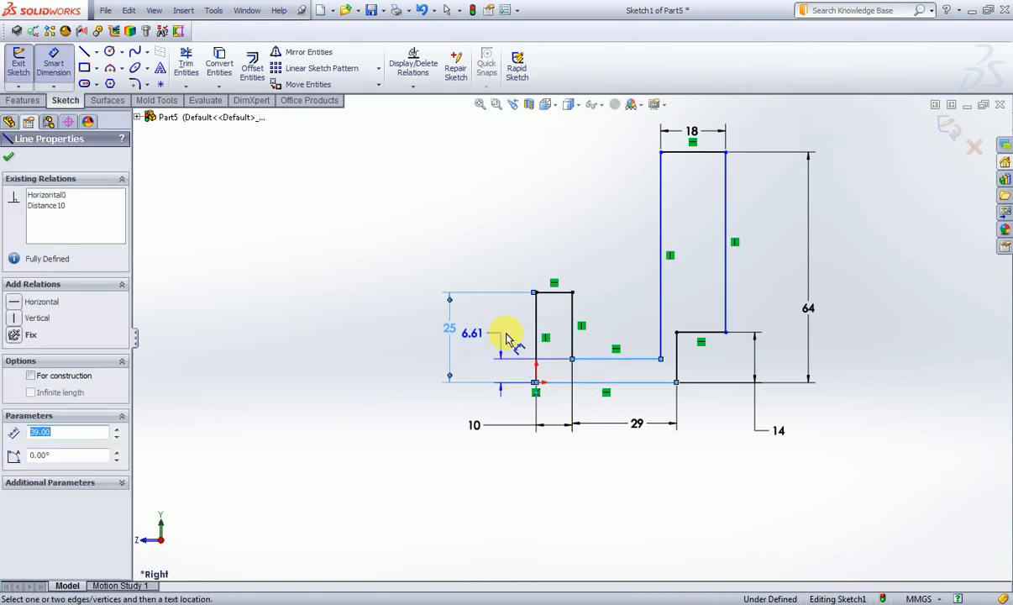
left_click(505, 334)
type("10")
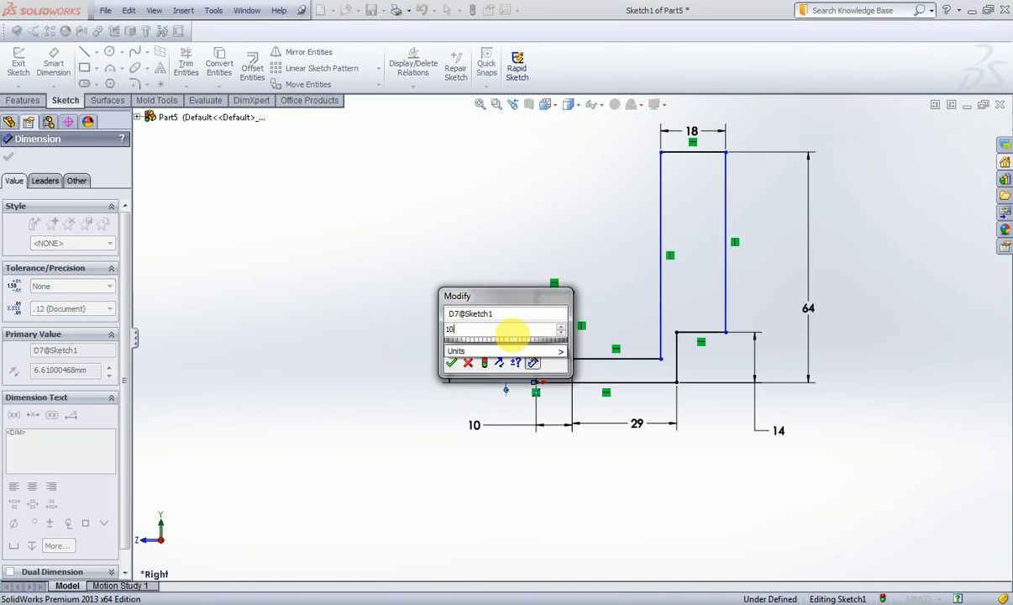
key("Return")
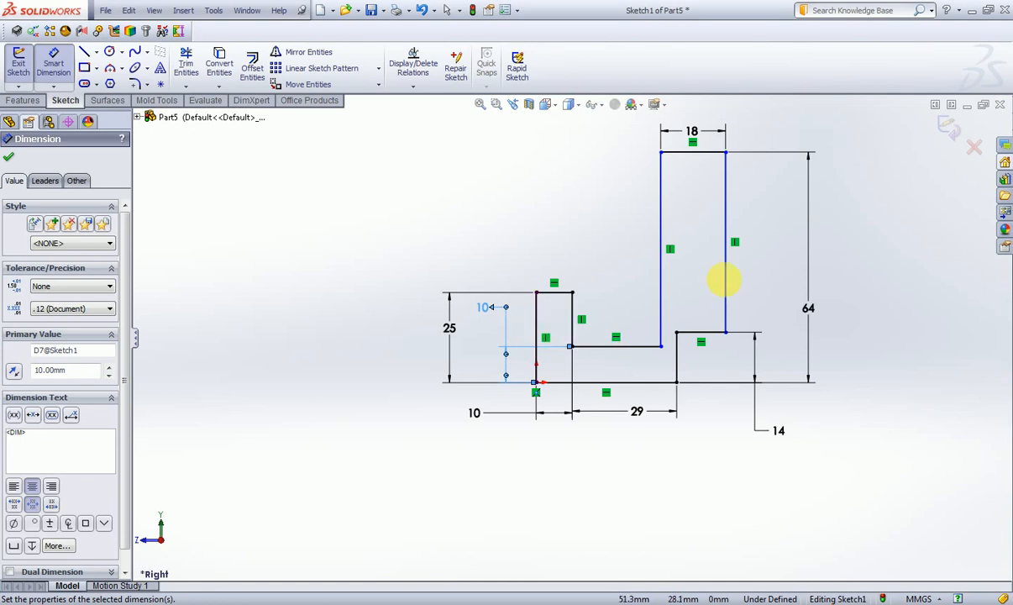
Dimension the profile's overall width from the short upright's outer edge to the tall wall's outer edge as 47 mm and finish the sketch.
left_click(725, 289)
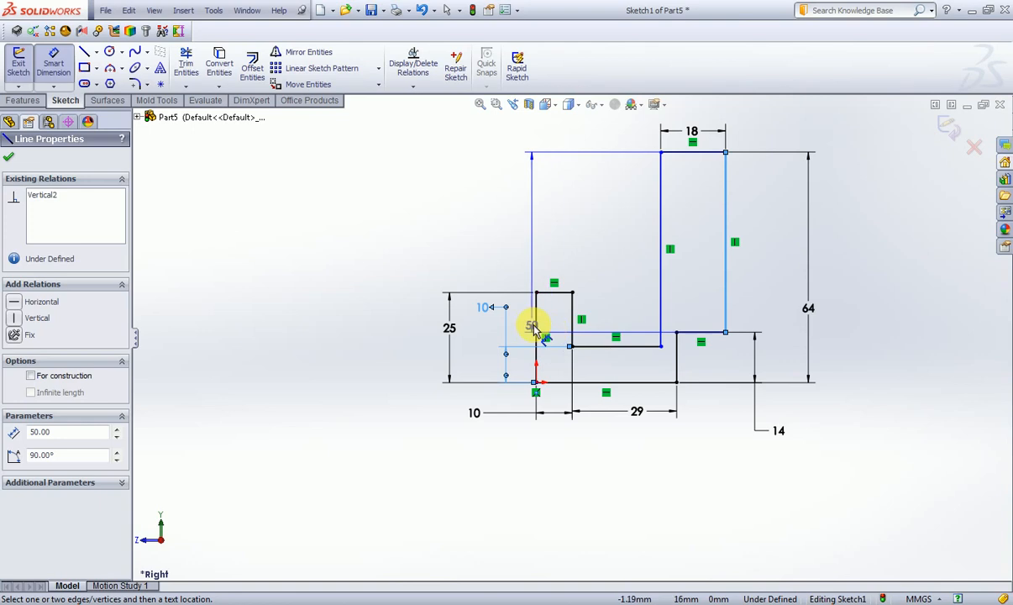
left_click(536, 327)
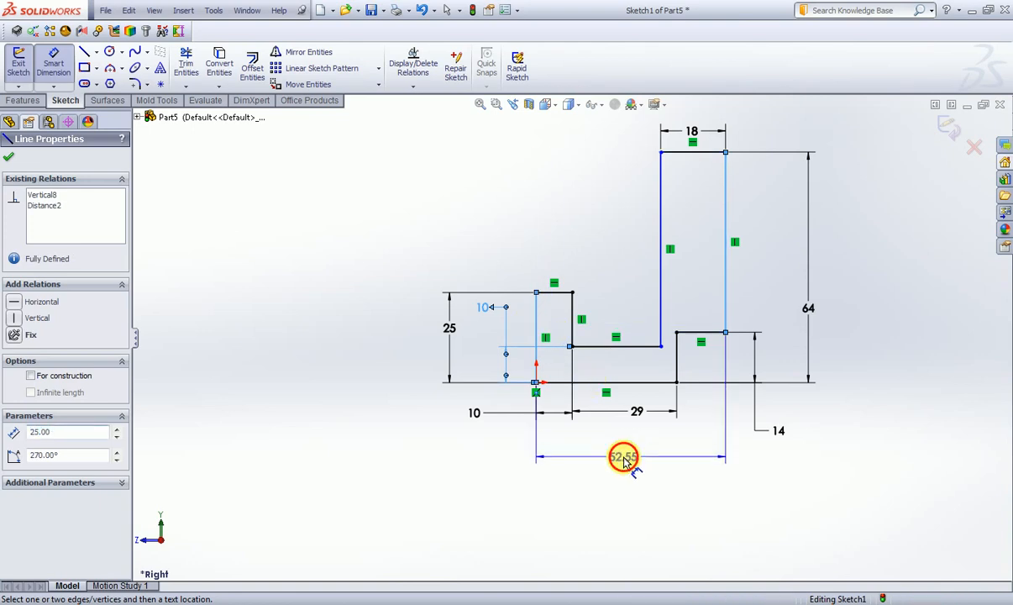
left_click(624, 457)
type("47")
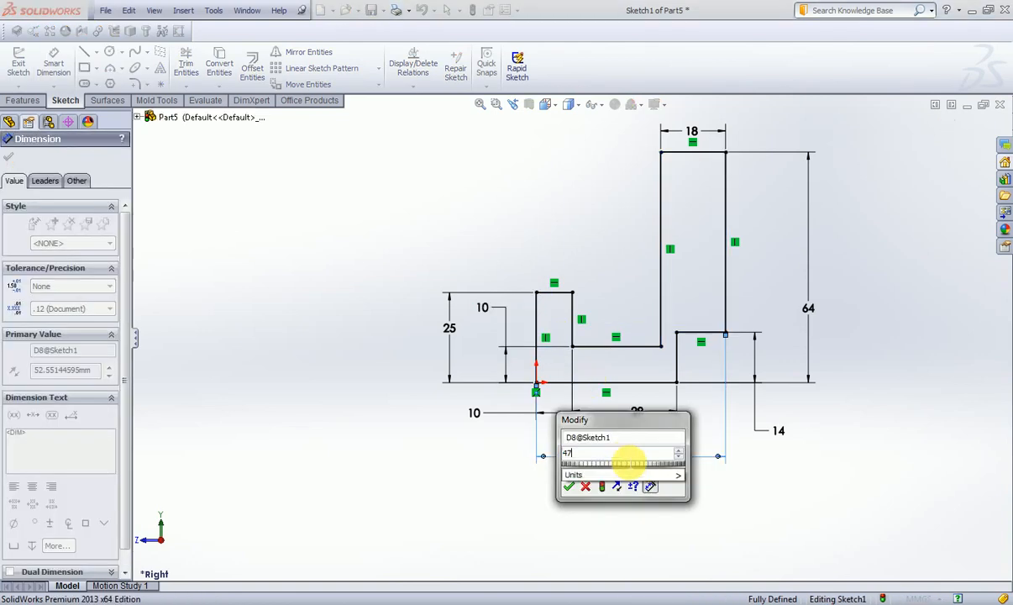
key("Return")
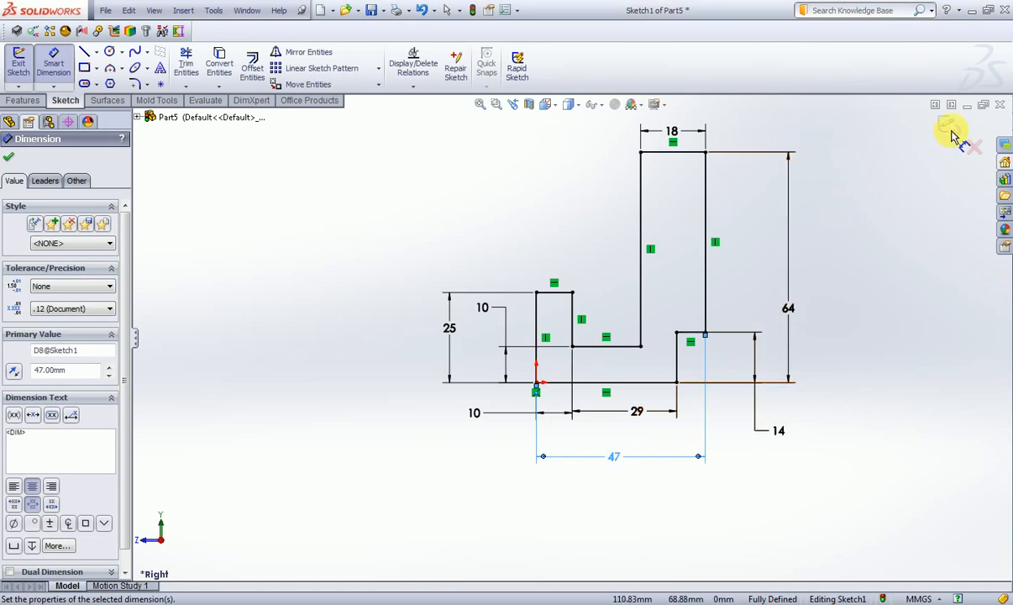
left_click(953, 134)
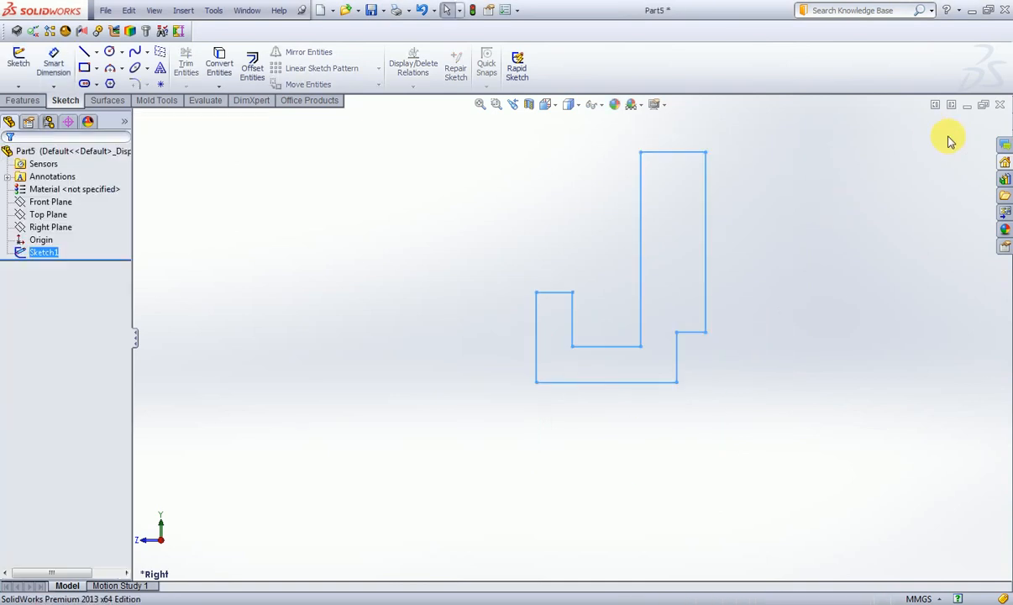
Extrude the stepped profile as a boss with the Mid Plane end condition and a depth of 40 mm.
left_click(22, 100)
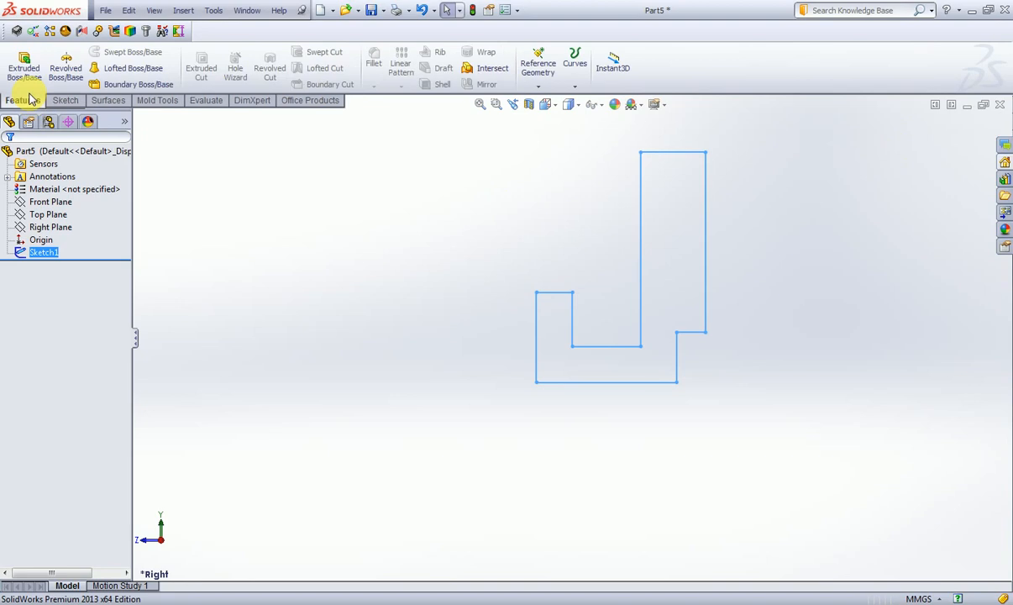
left_click(24, 67)
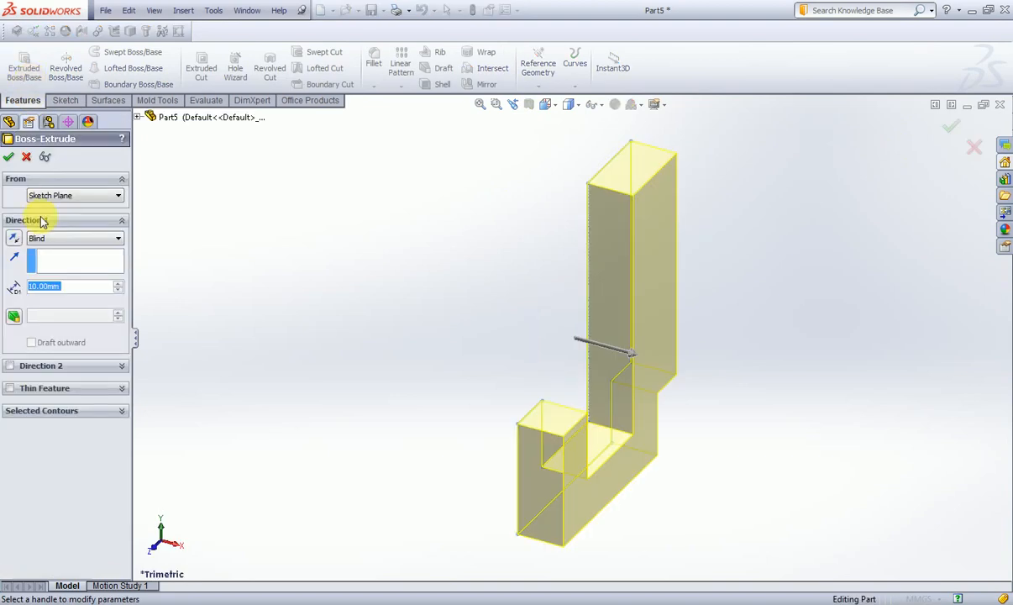
left_click(66, 238)
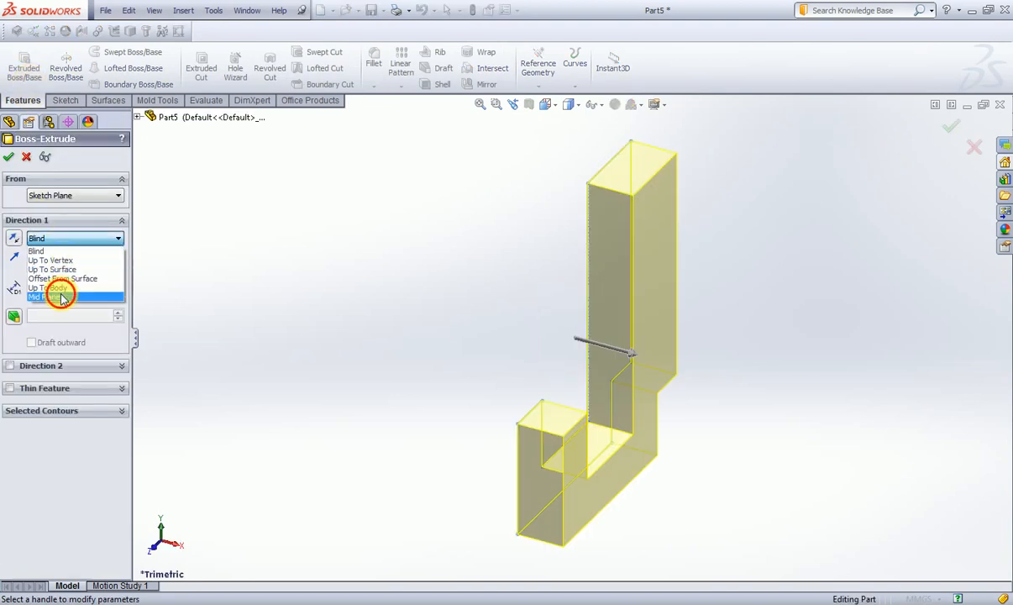
left_click(61, 298)
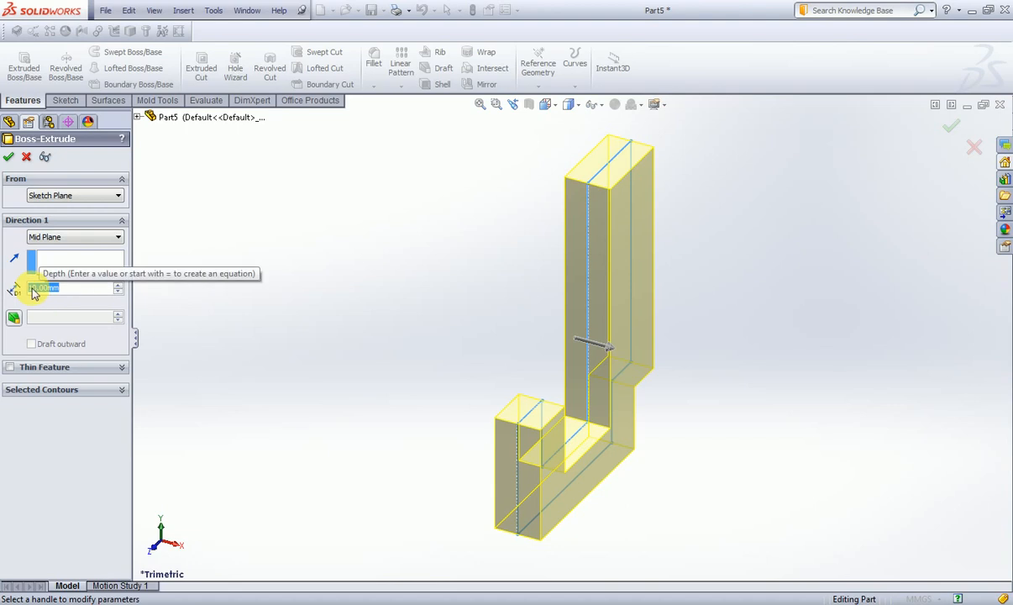
type("40")
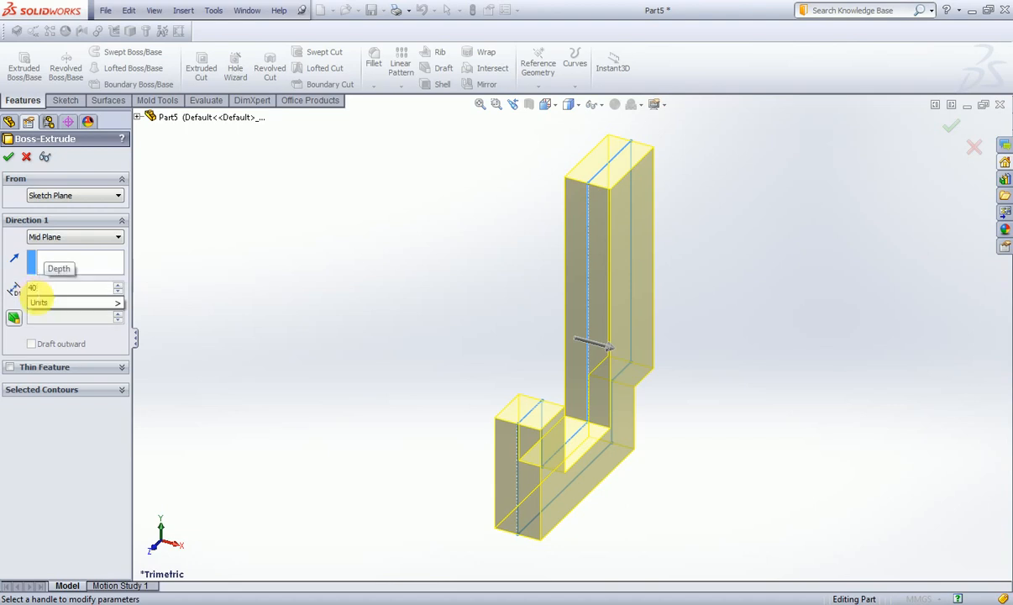
left_click(10, 158)
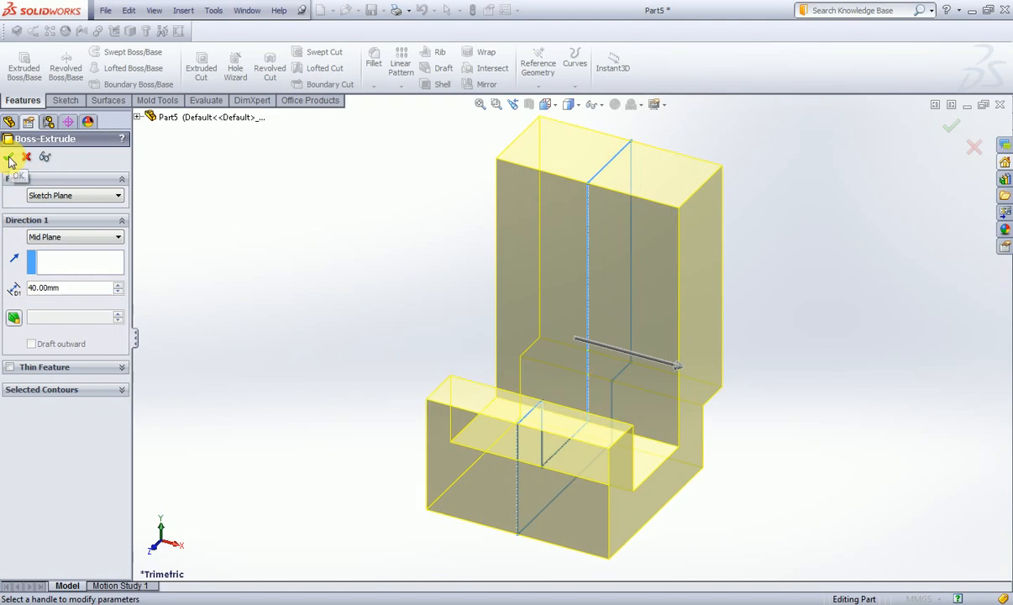
left_click(9, 159)
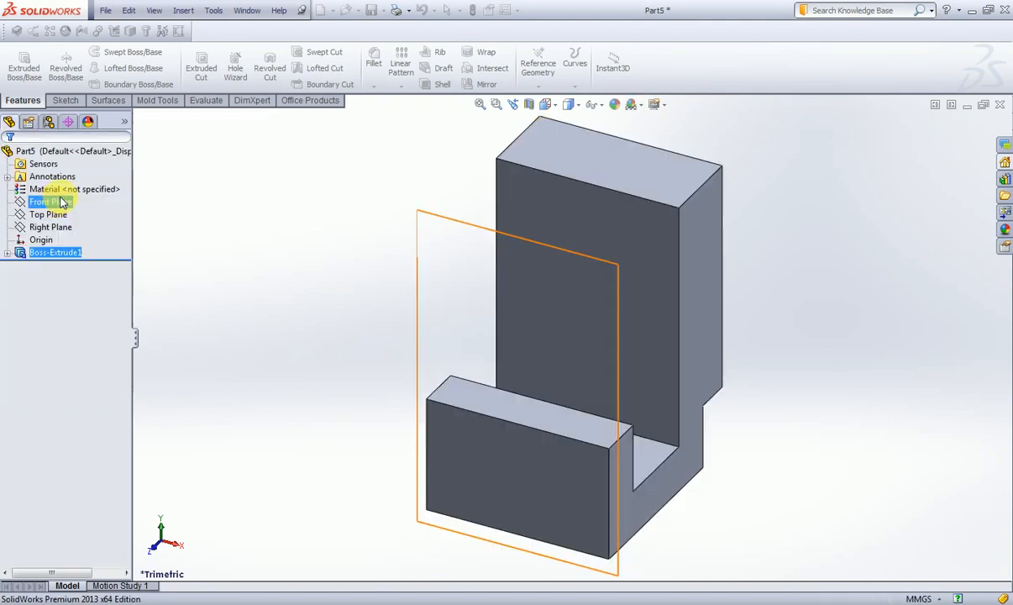
Start a sketch on the tall wall's front face and draw a circle about 18 mm in diameter above the origin.
left_click(69, 101)
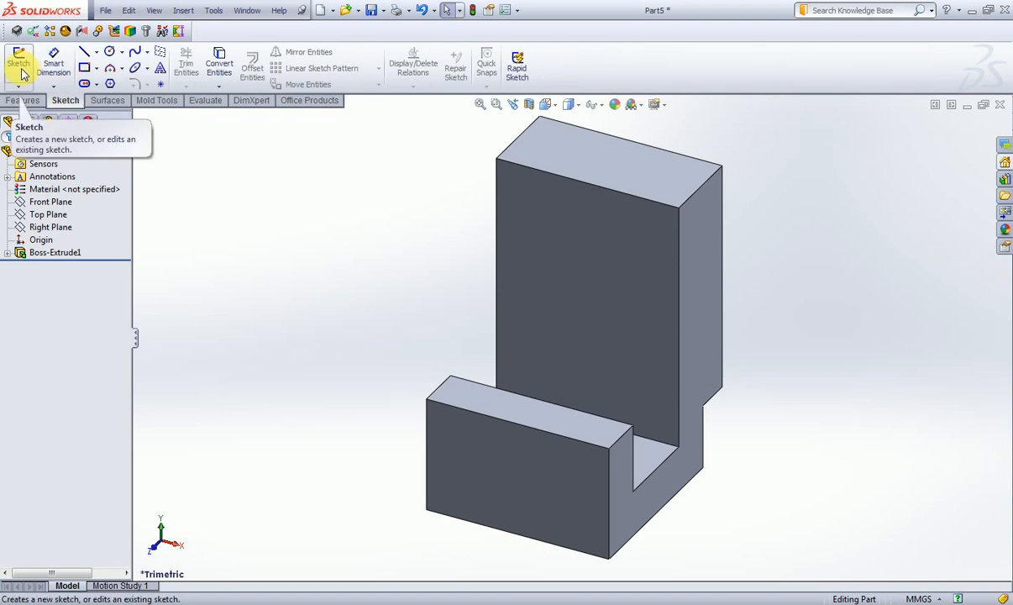
left_click(20, 63)
left_click(552, 255)
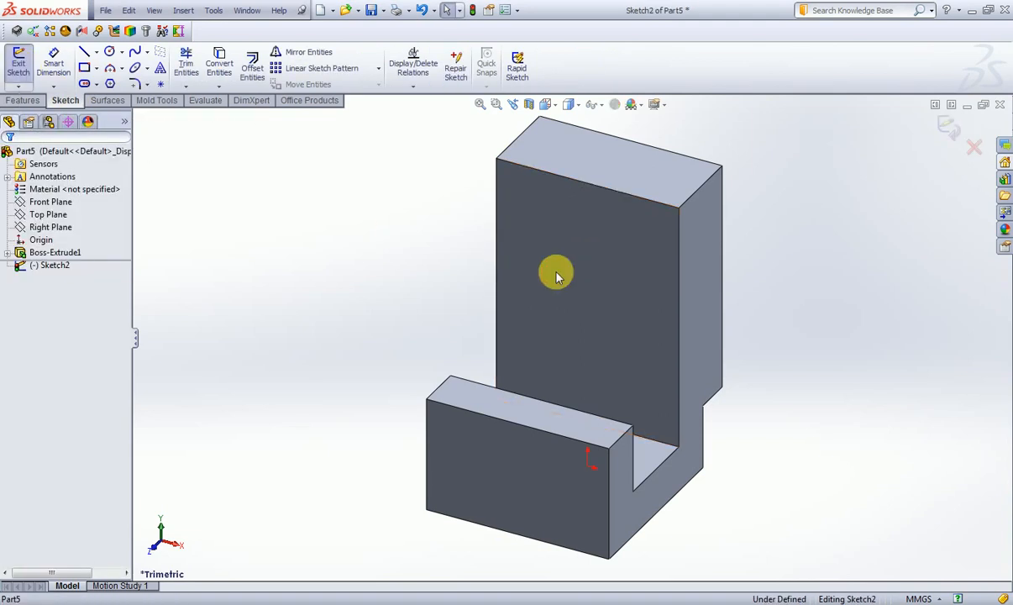
left_click(60, 266)
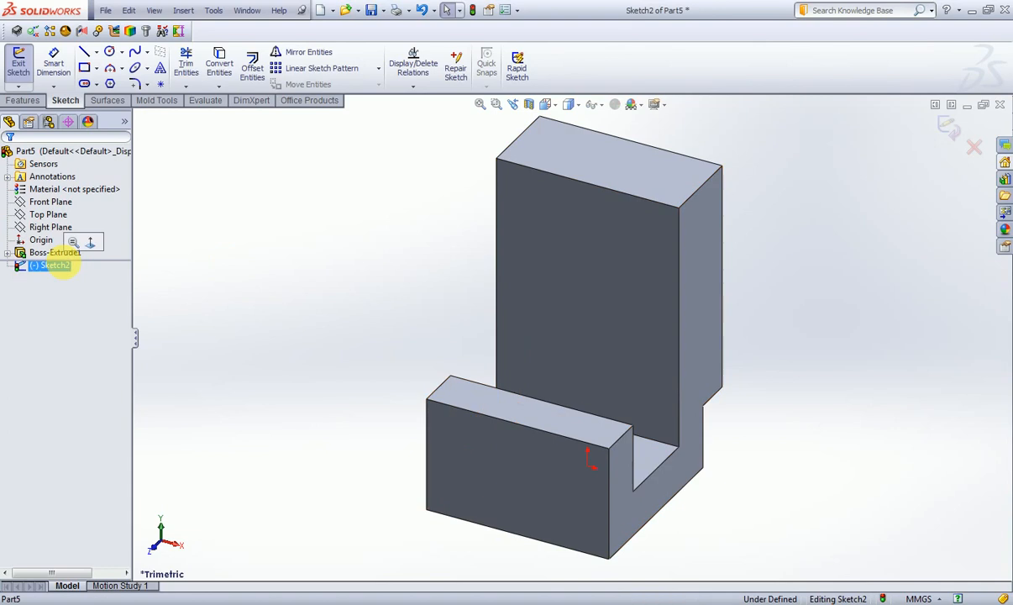
left_click(90, 243)
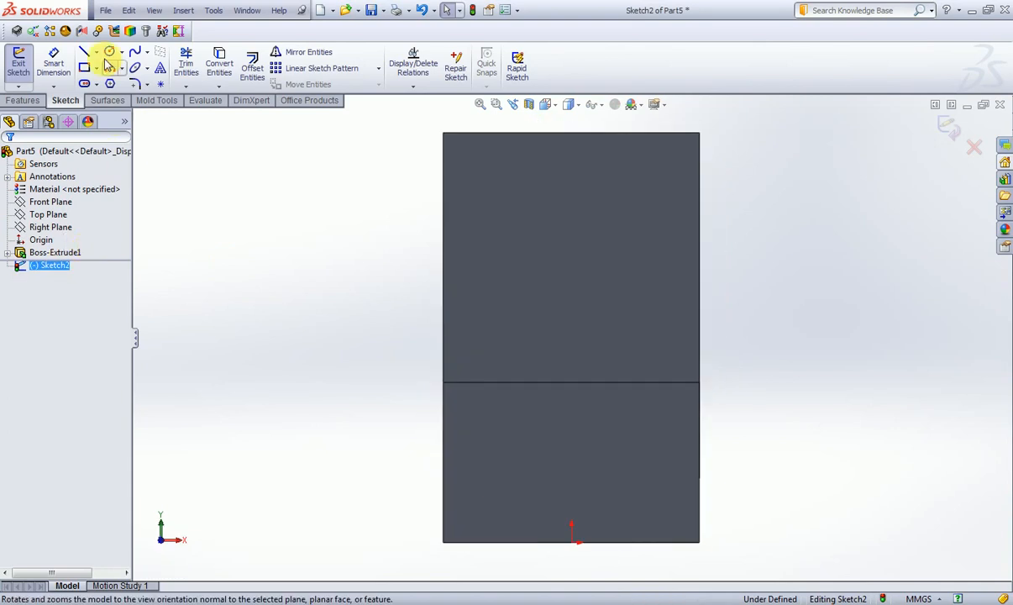
left_click(109, 53)
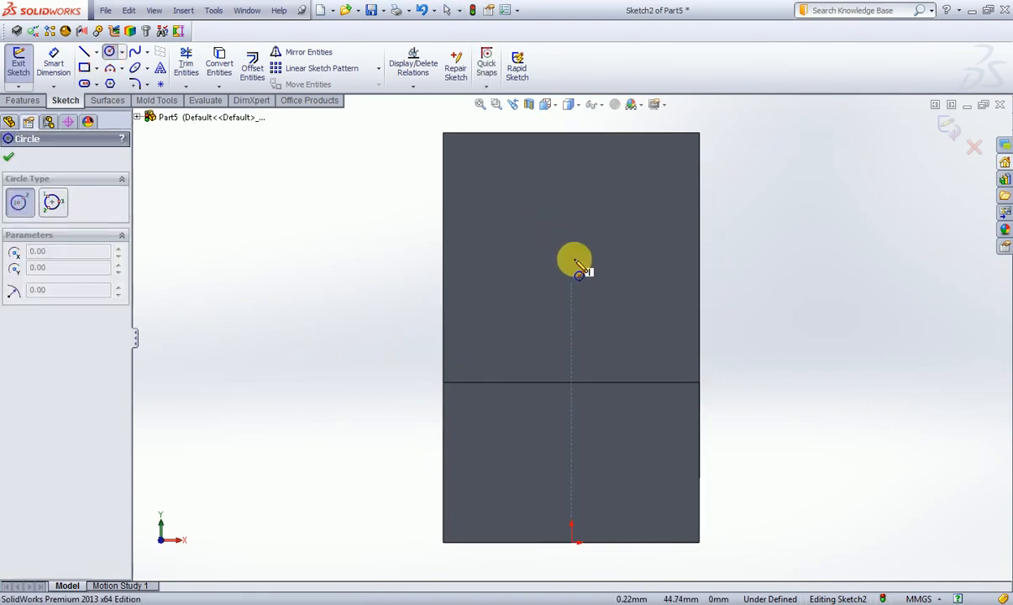
left_click(573, 259)
left_click(602, 309)
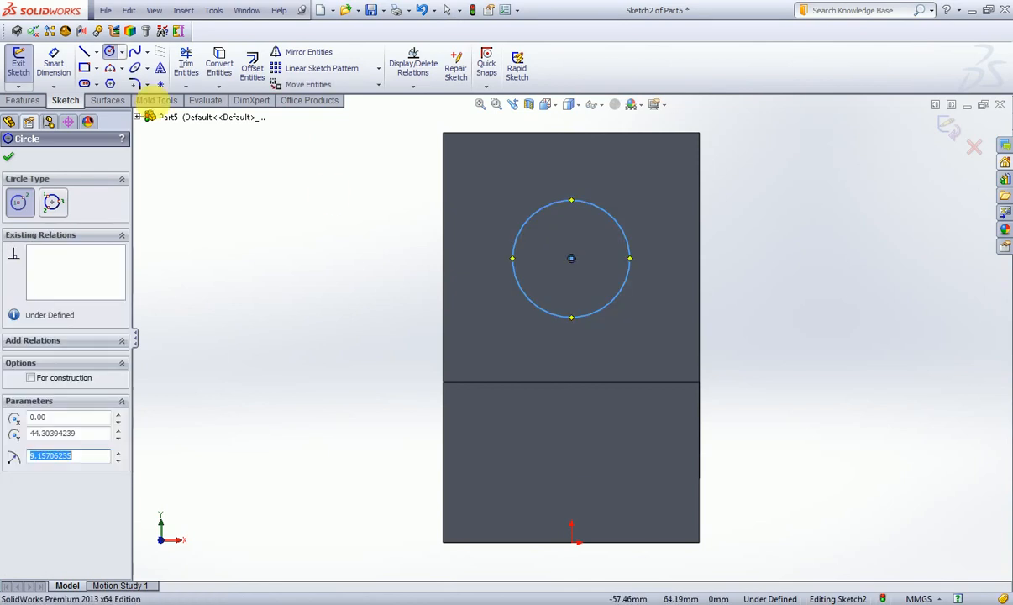
Dimension the circle's diameter as 26 mm.
left_click(53, 62)
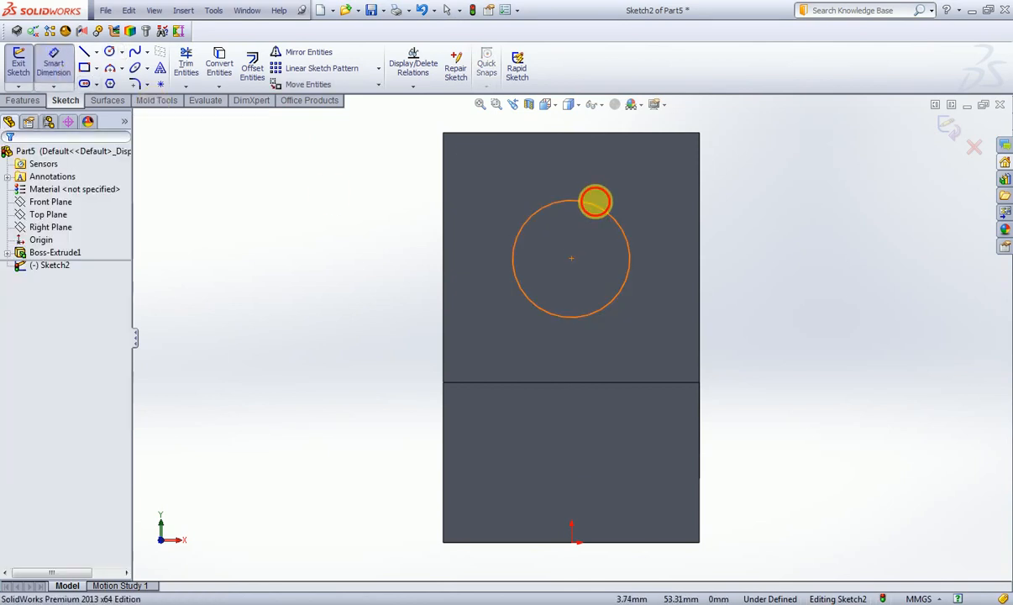
left_click(596, 200)
left_click(653, 179)
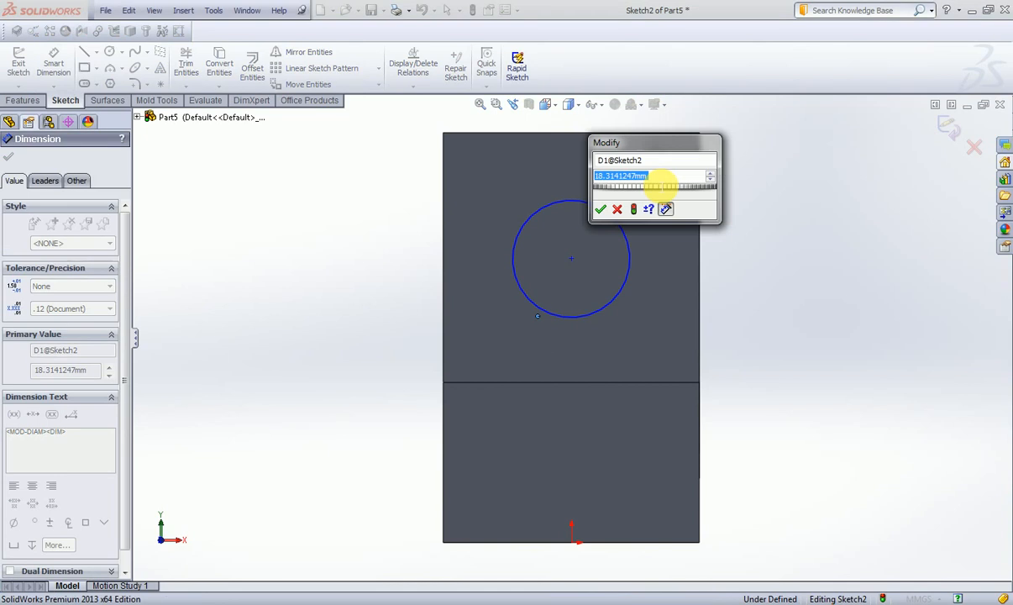
type("26")
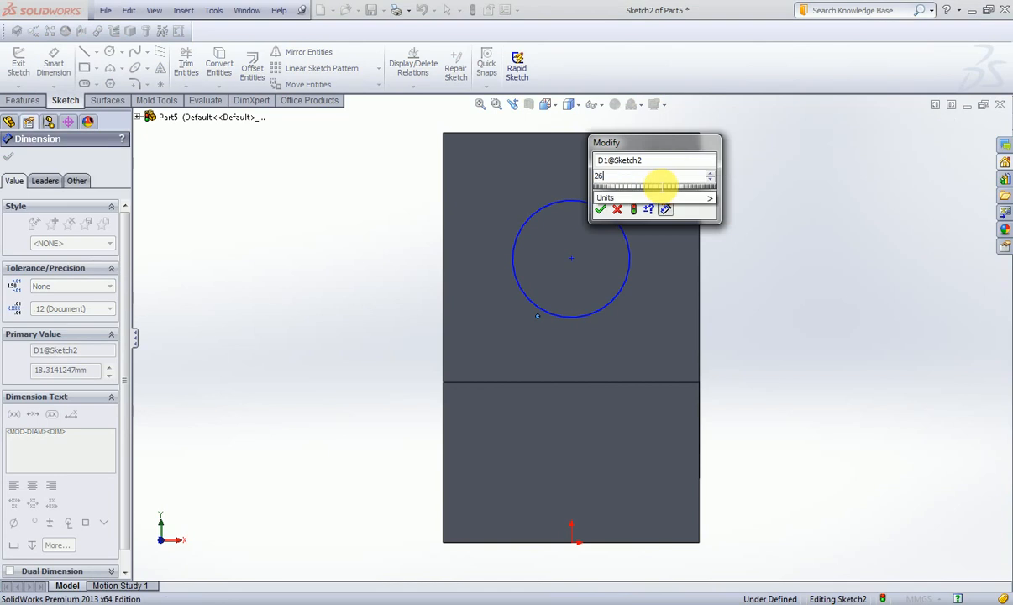
key("Return")
right_click(800, 167)
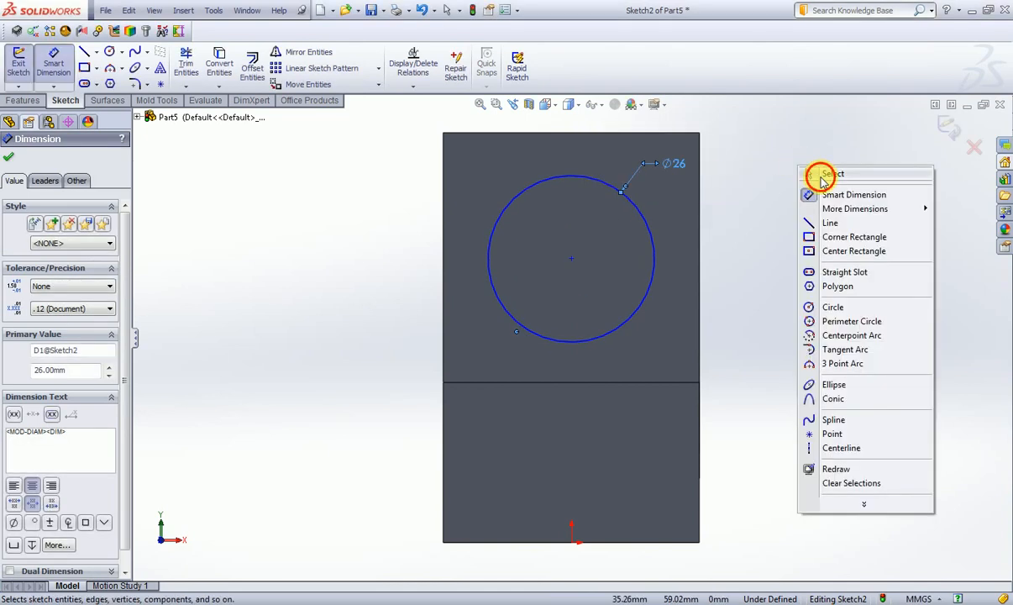
left_click(821, 179)
Add a Vertical relation between the circle's centre point and the origin.
left_click(571, 258)
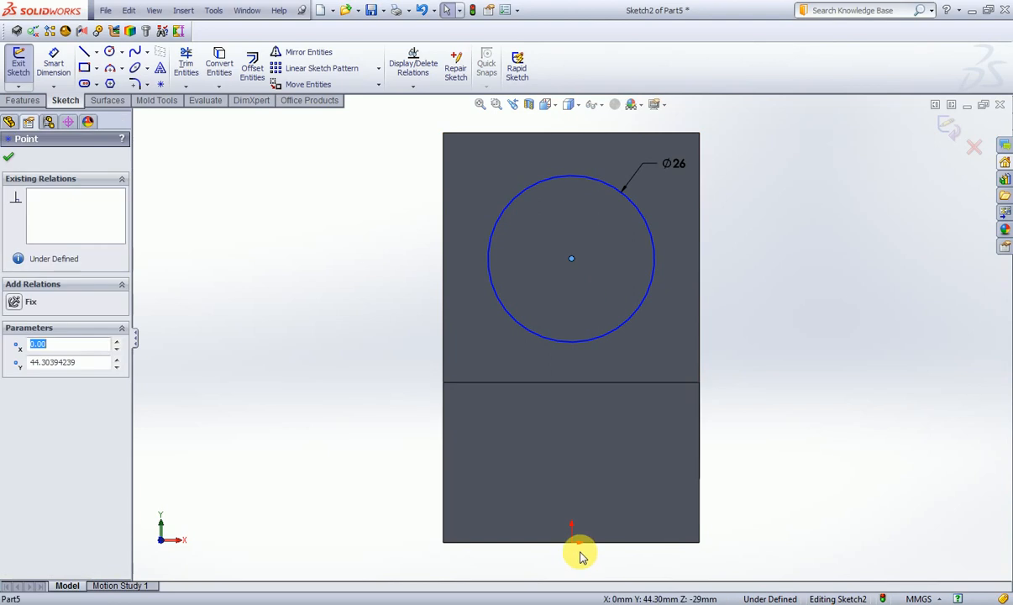
left_click(572, 542, "ctrl")
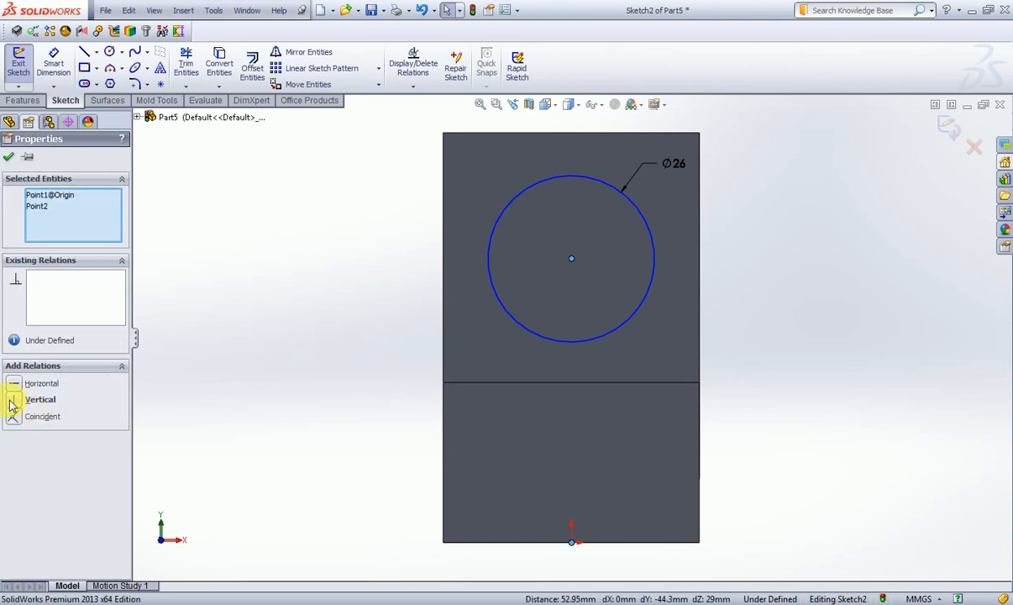
left_click(186, 293)
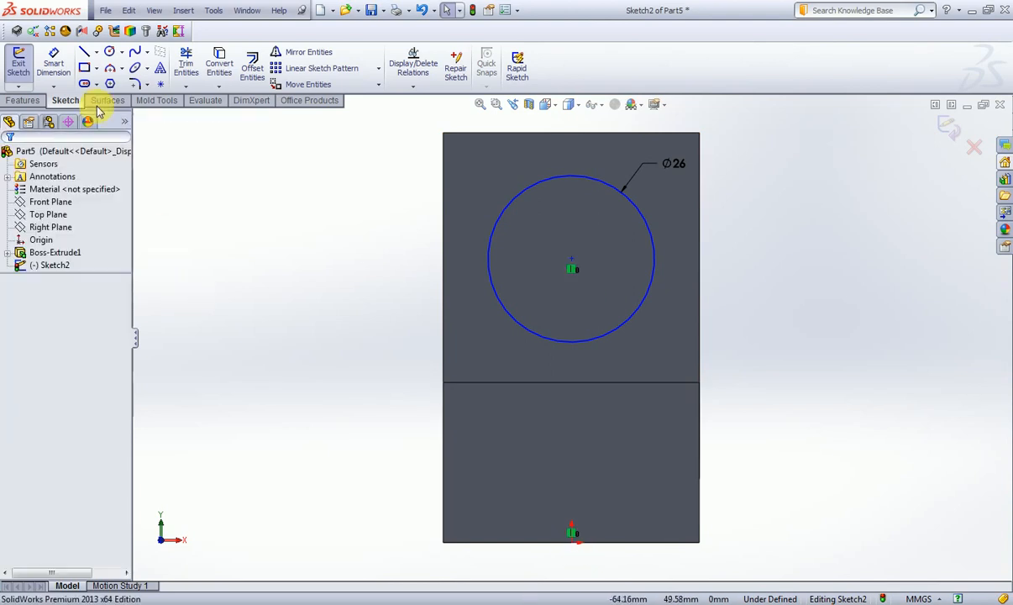
Add a driven horizontal dimension between the tall wall's side edge and the circle's centre.
left_click(53, 63)
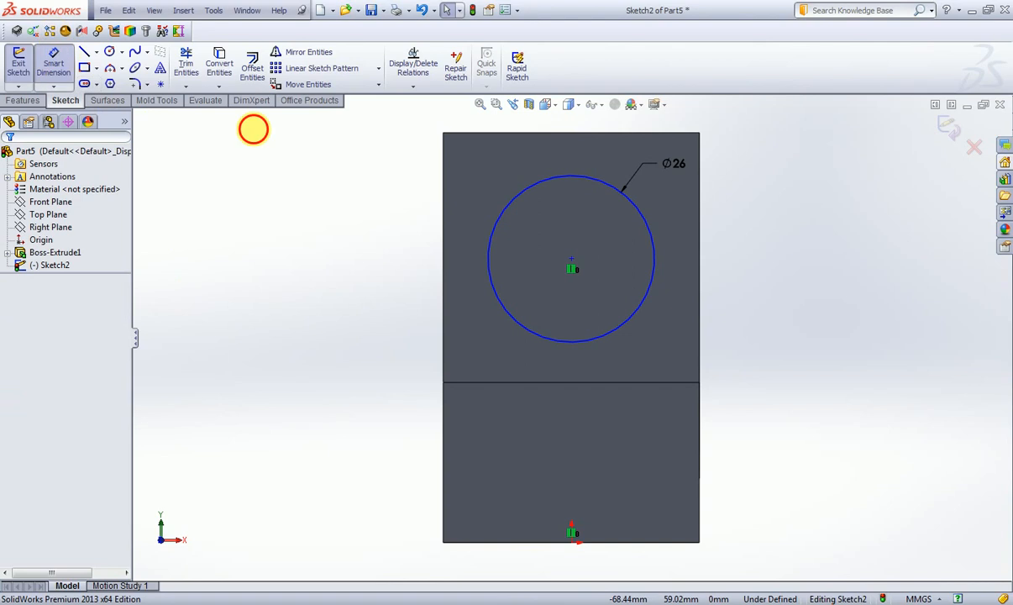
left_click(443, 239)
left_click(569, 260)
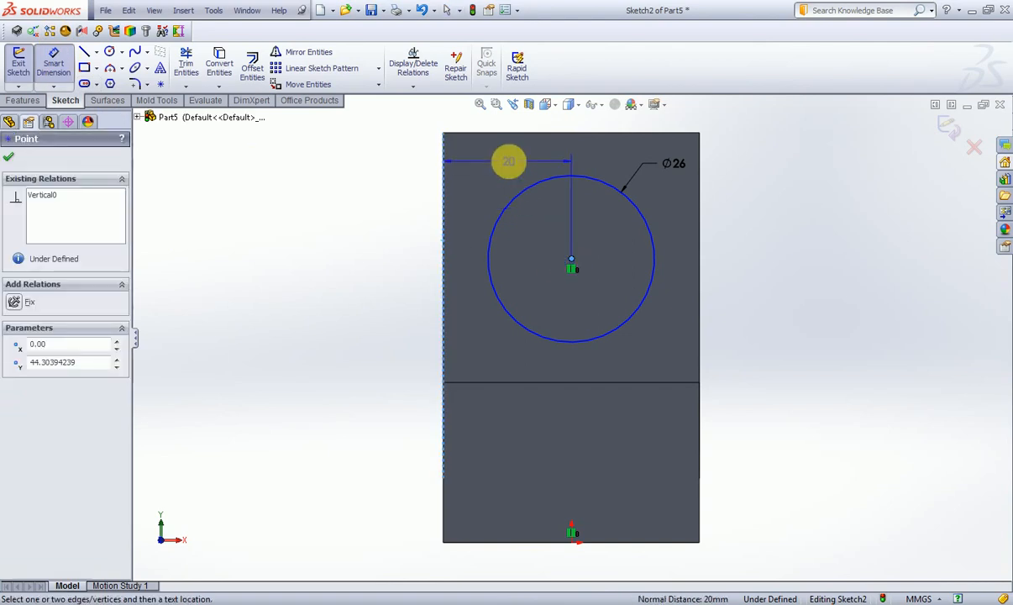
left_click(507, 161)
left_click(586, 305)
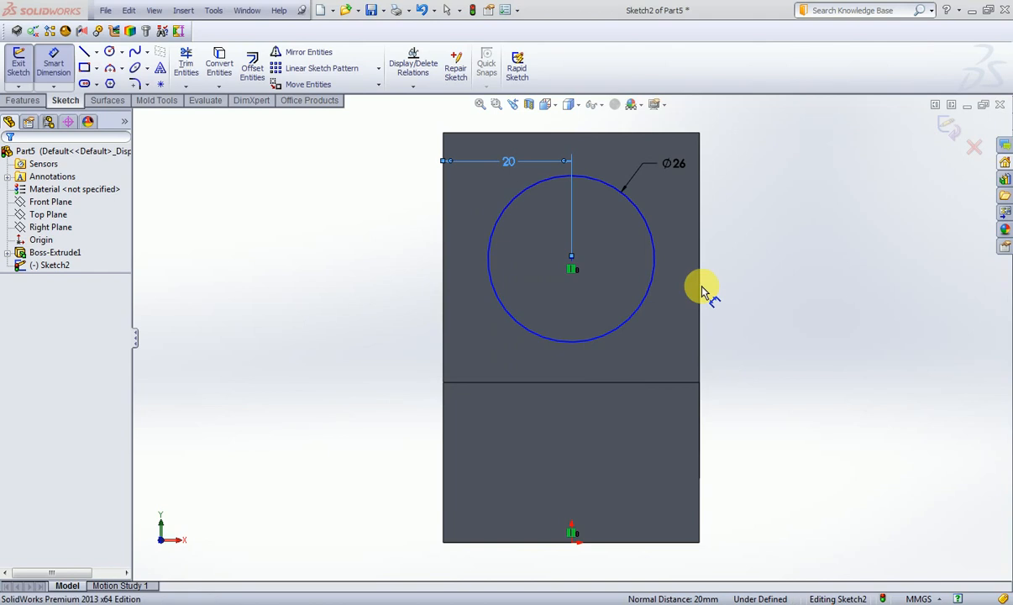
left_click(791, 269)
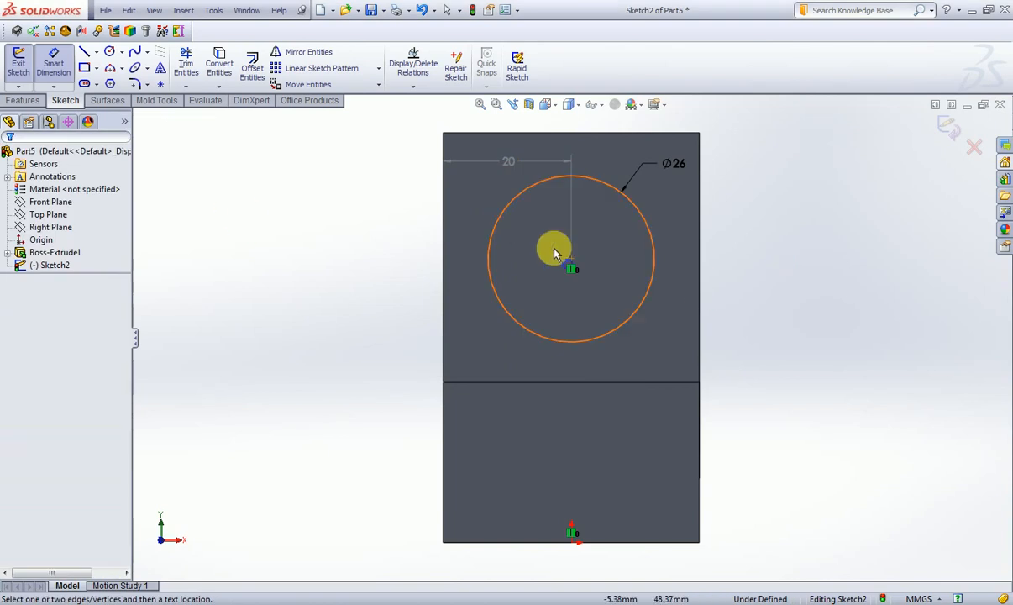
right_click(815, 178)
left_click(837, 184)
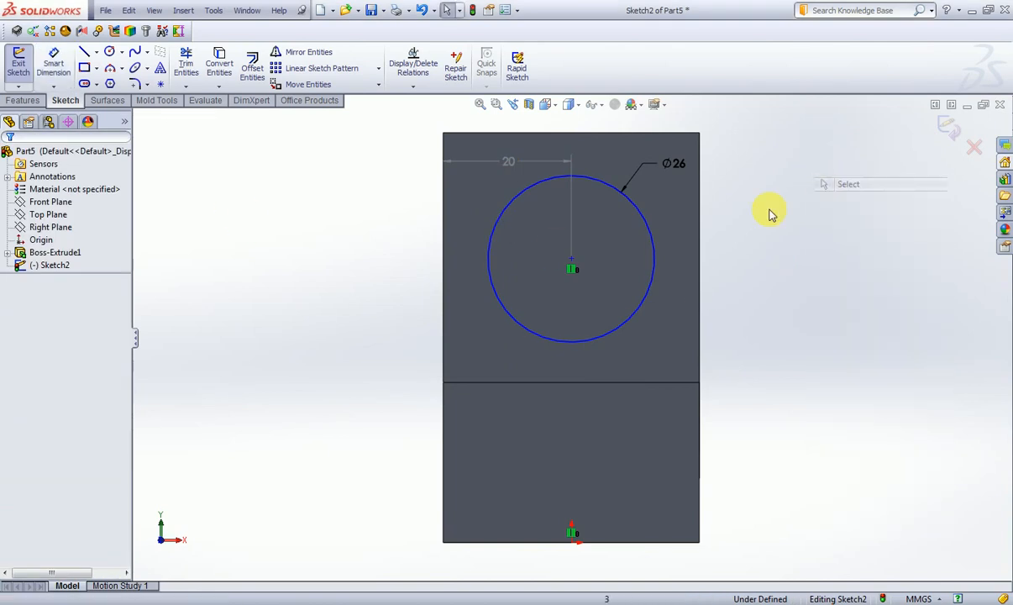
Move the circle up the tall wall's face so its centre lies about 48 mm above the origin.
left_click(571, 259)
left_click_drag(626, 257, 632, 234)
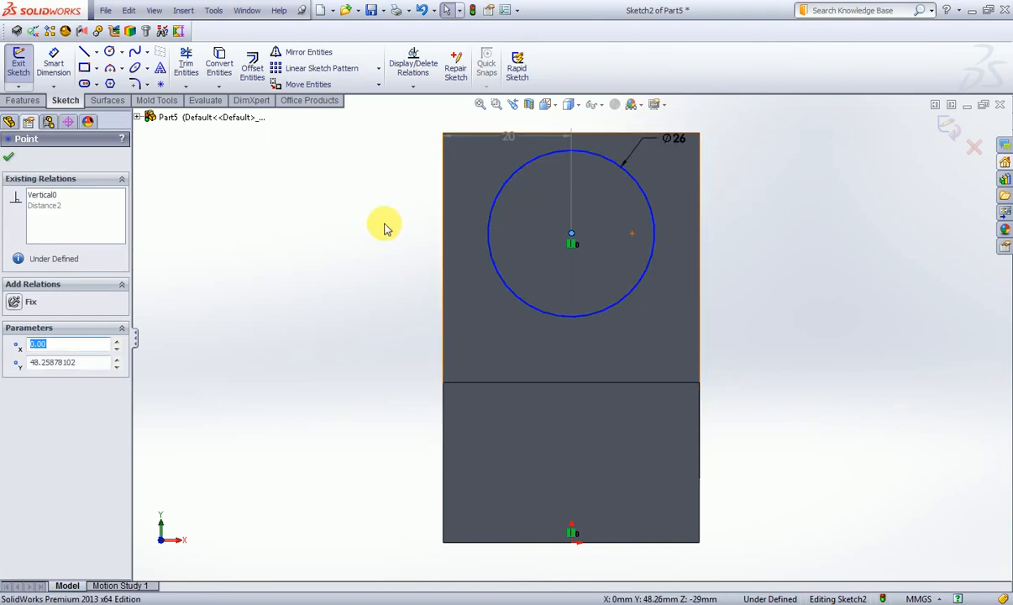
Dimension the circle's centre 34 mm above the tall wall face's lower edge in the slot and finish the sketch.
middle_click_drag(385, 226, 306, 252)
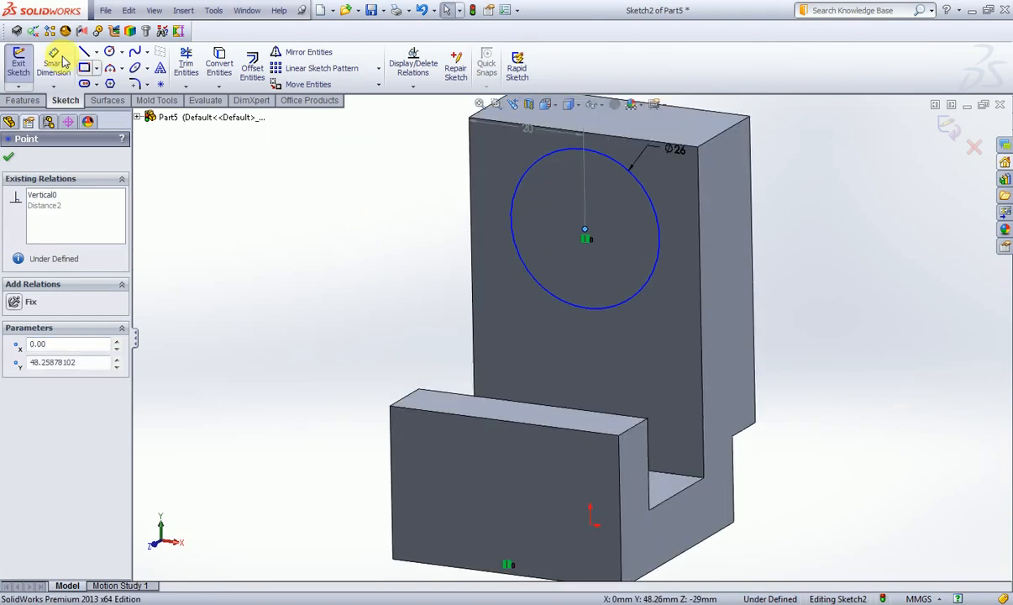
left_click(56, 67)
left_click(602, 246)
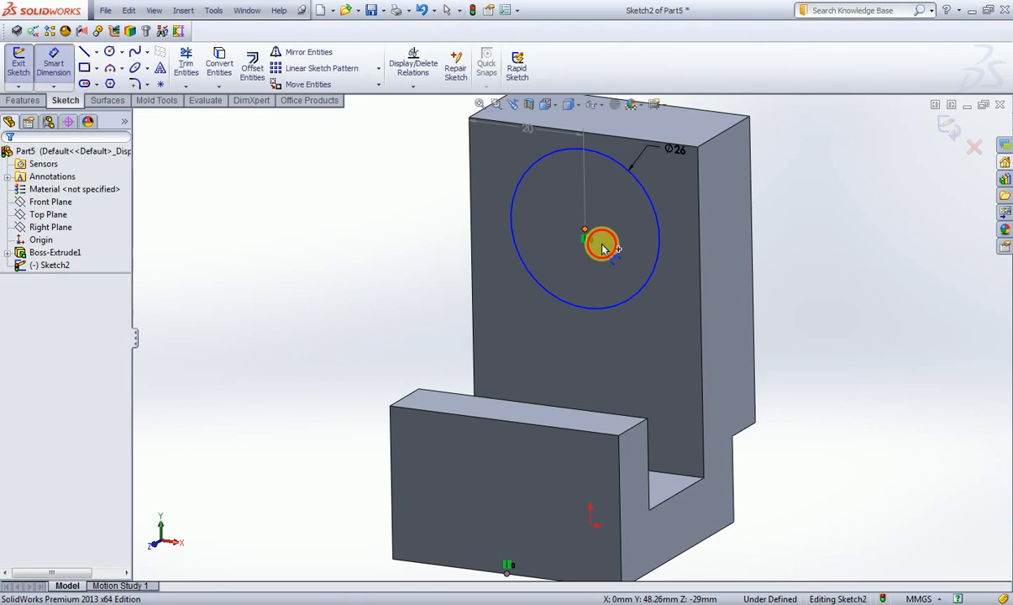
left_click(681, 475)
left_click(812, 425)
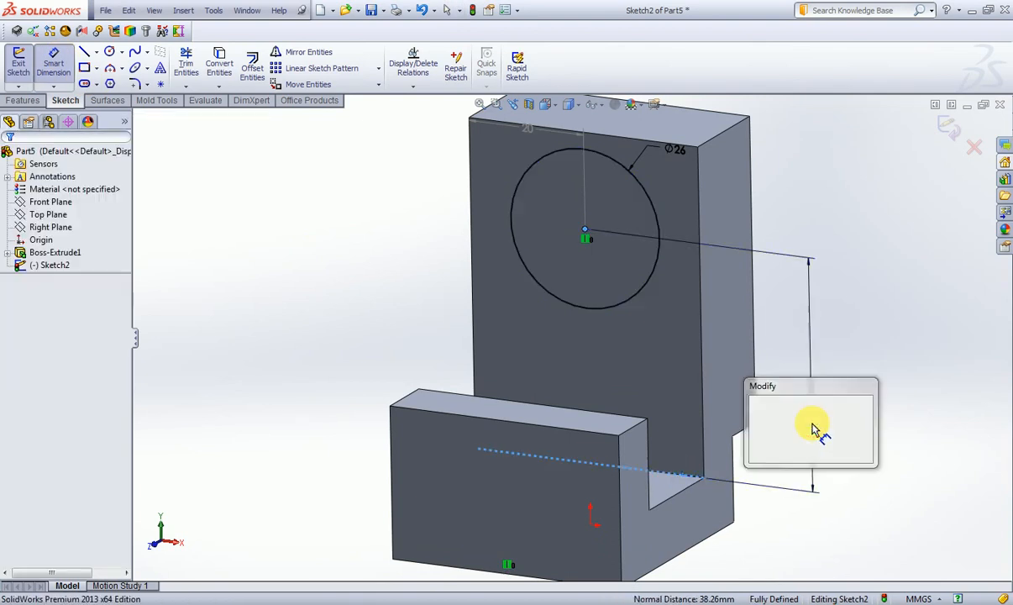
type("3")
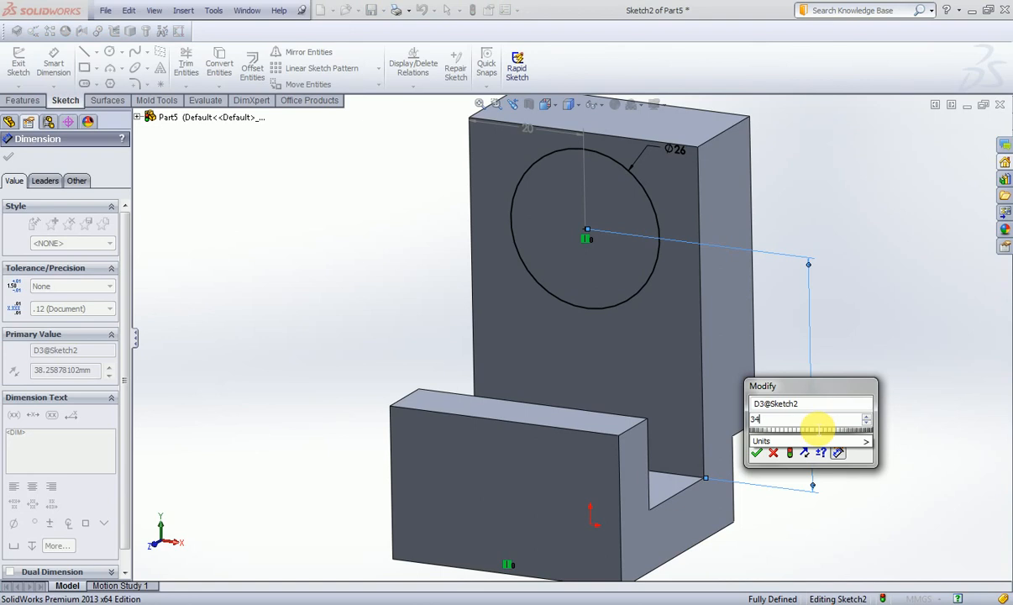
type("4")
key("Return")
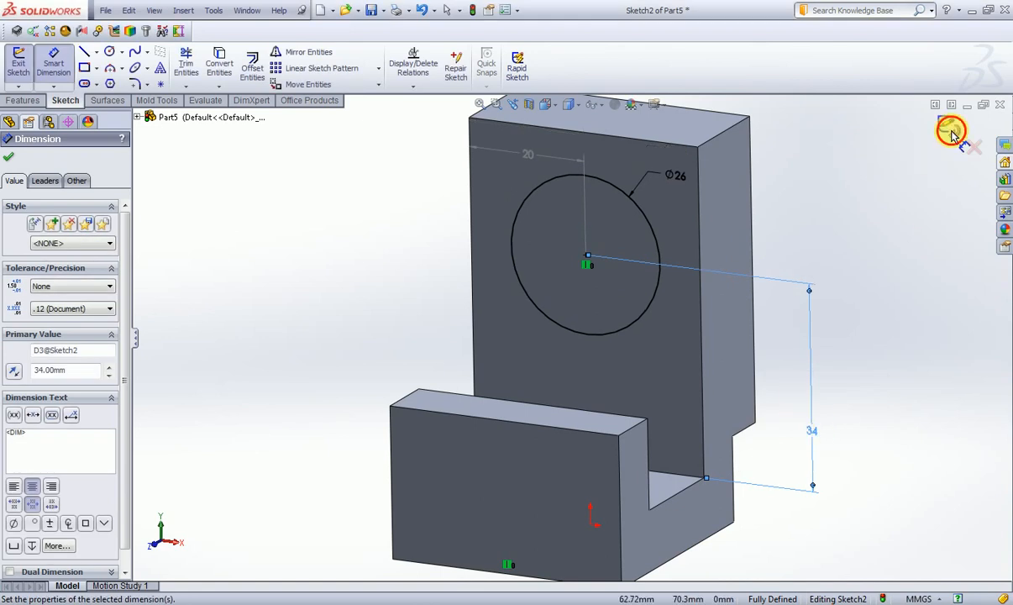
left_click(951, 133)
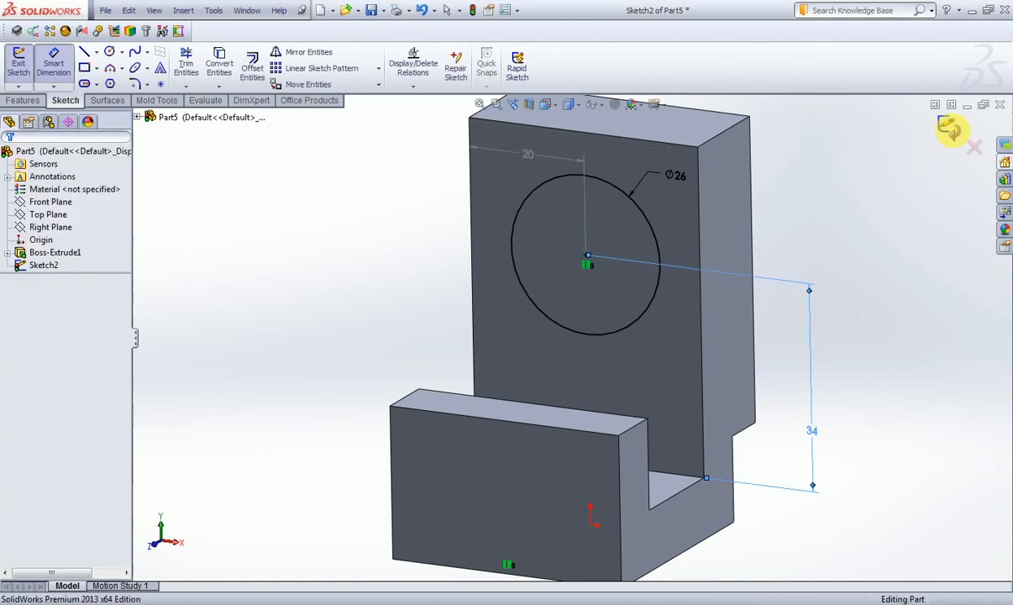
Cut the circle sketch through the tall wall with an Extruded Cut using the Up To Next end condition.
left_click(22, 100)
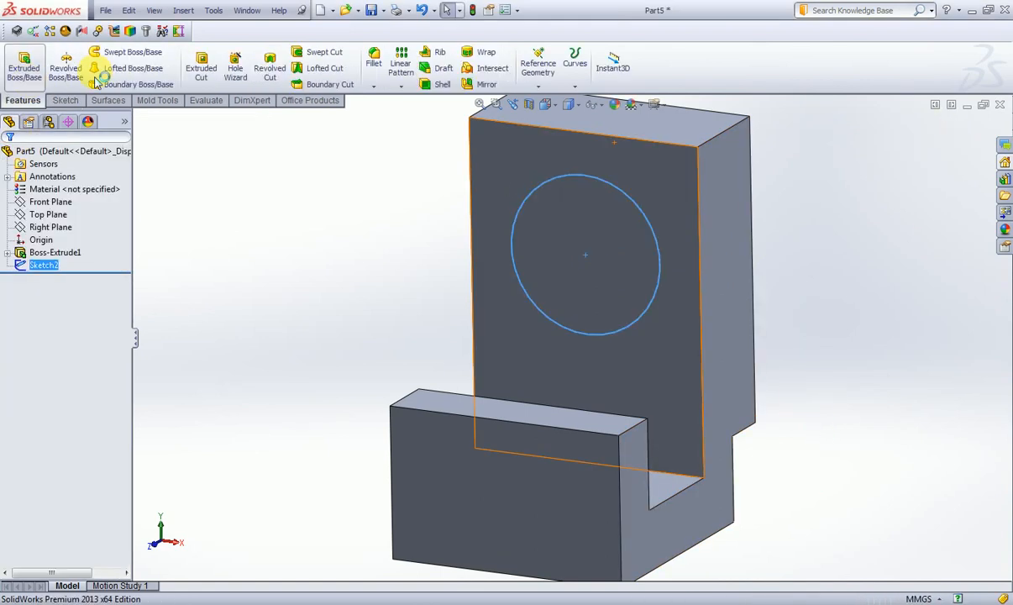
left_click(200, 72)
left_click(58, 239)
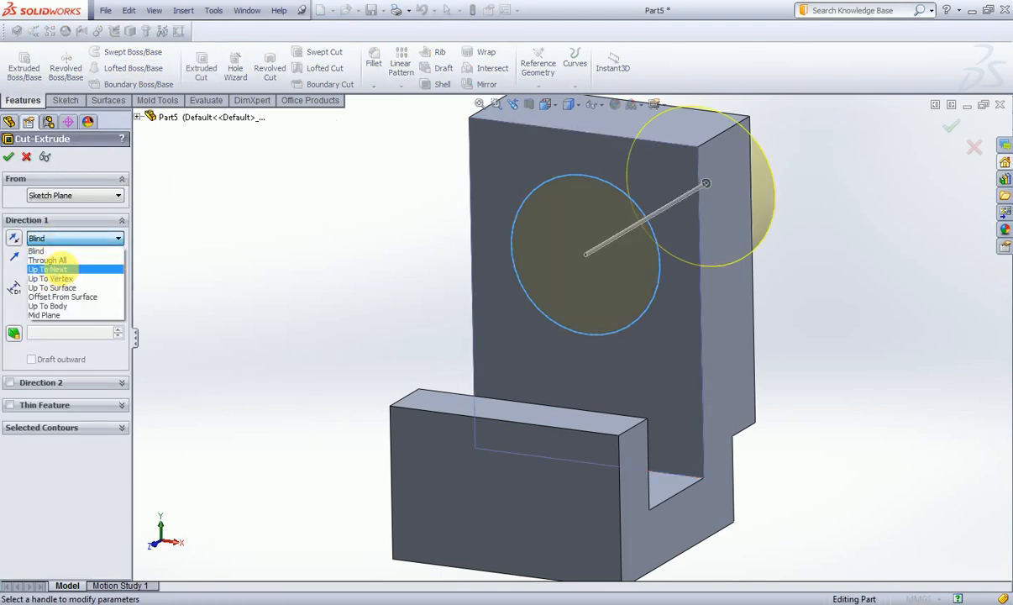
left_click(63, 269)
middle_click_drag(561, 242, 479, 228)
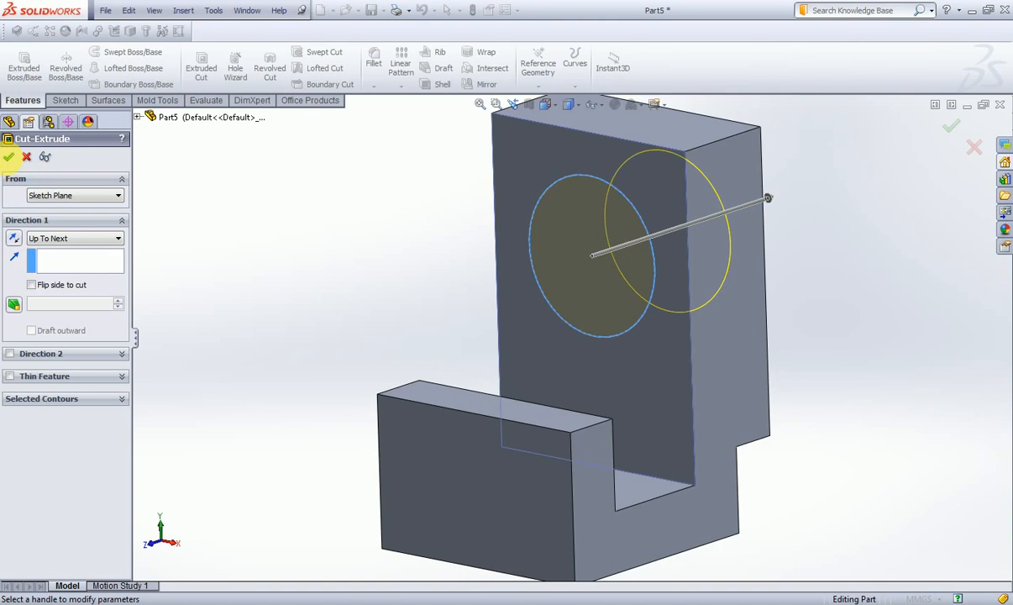
left_click(8, 157)
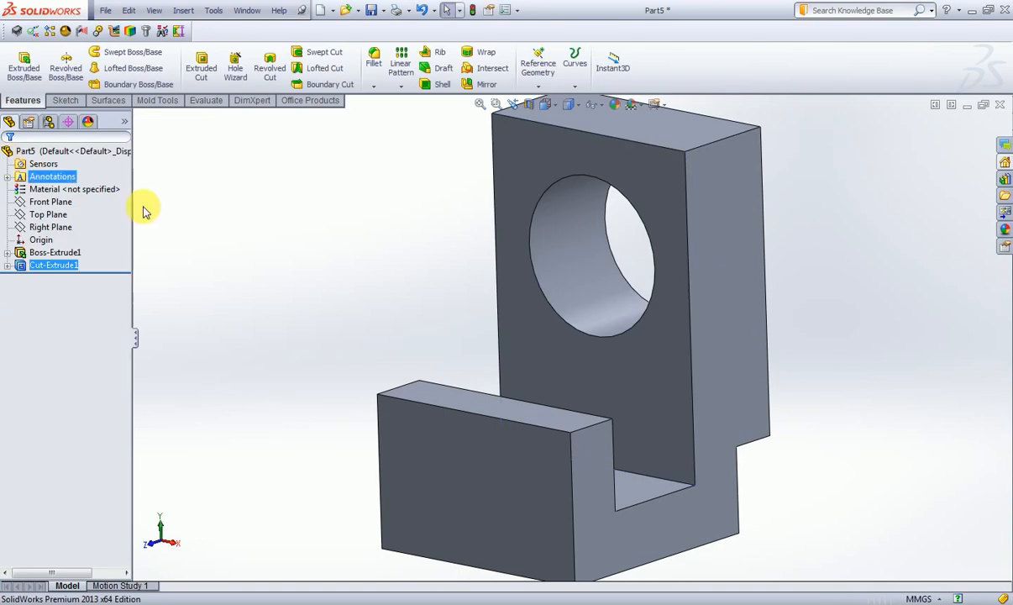
key("f")
left_click(547, 105)
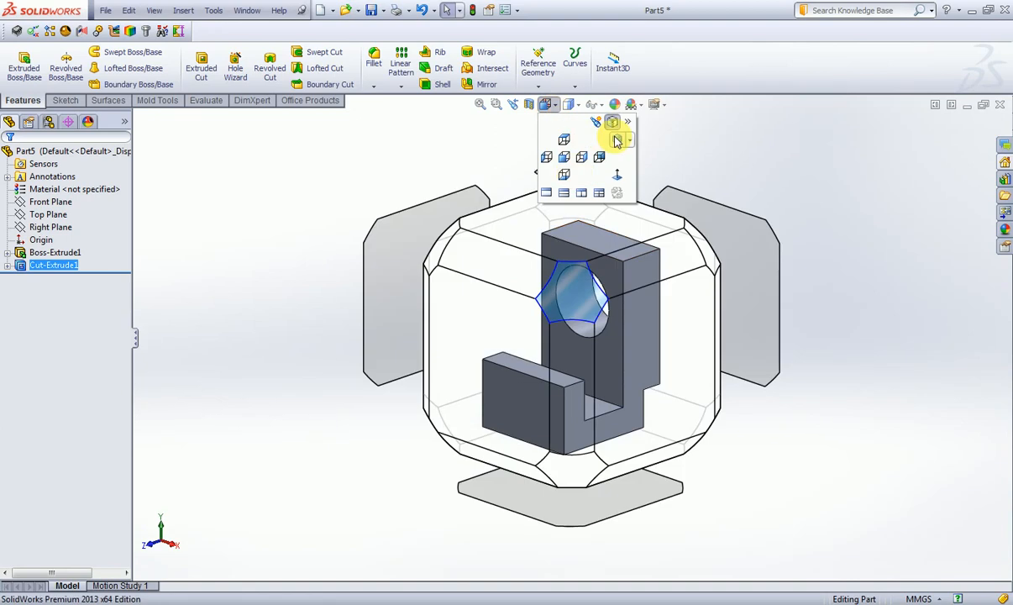
left_click(617, 140)
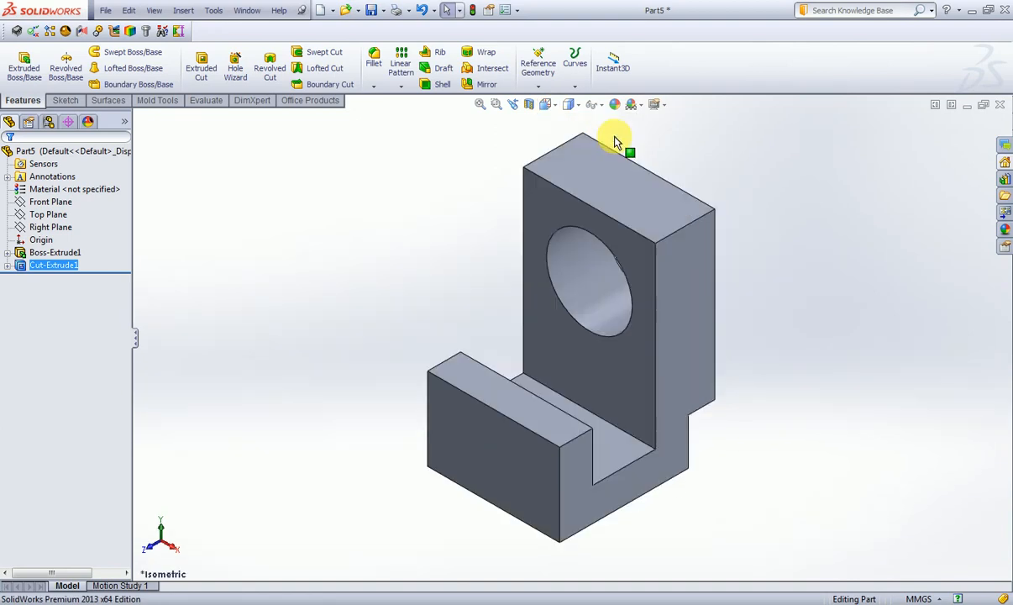